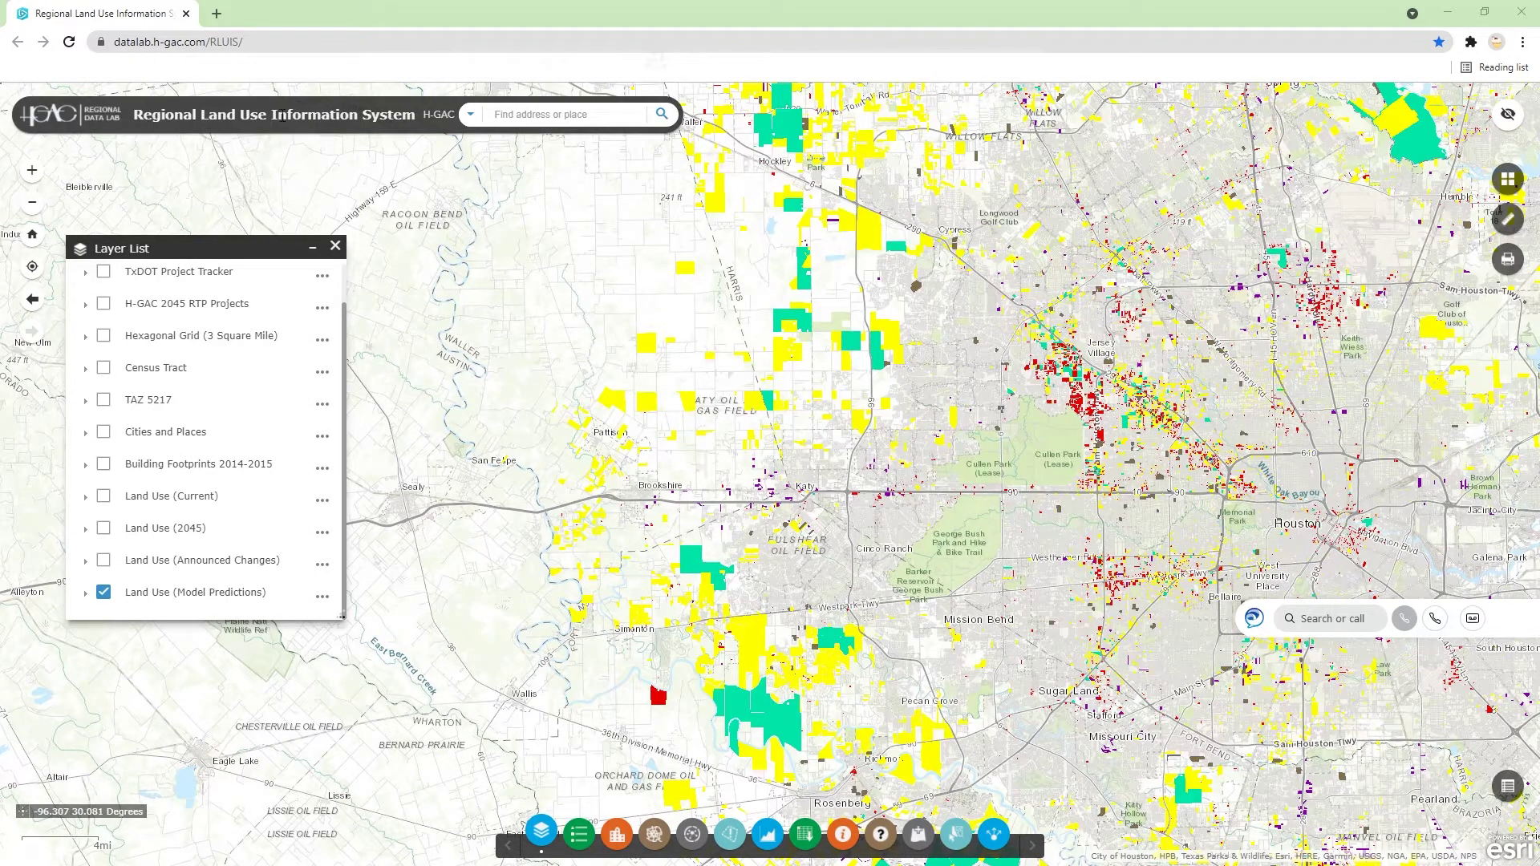
Step: Turn off the Land Use (Model Predictions) layer and close the layer list
scroll(147, 454, "up", 1)
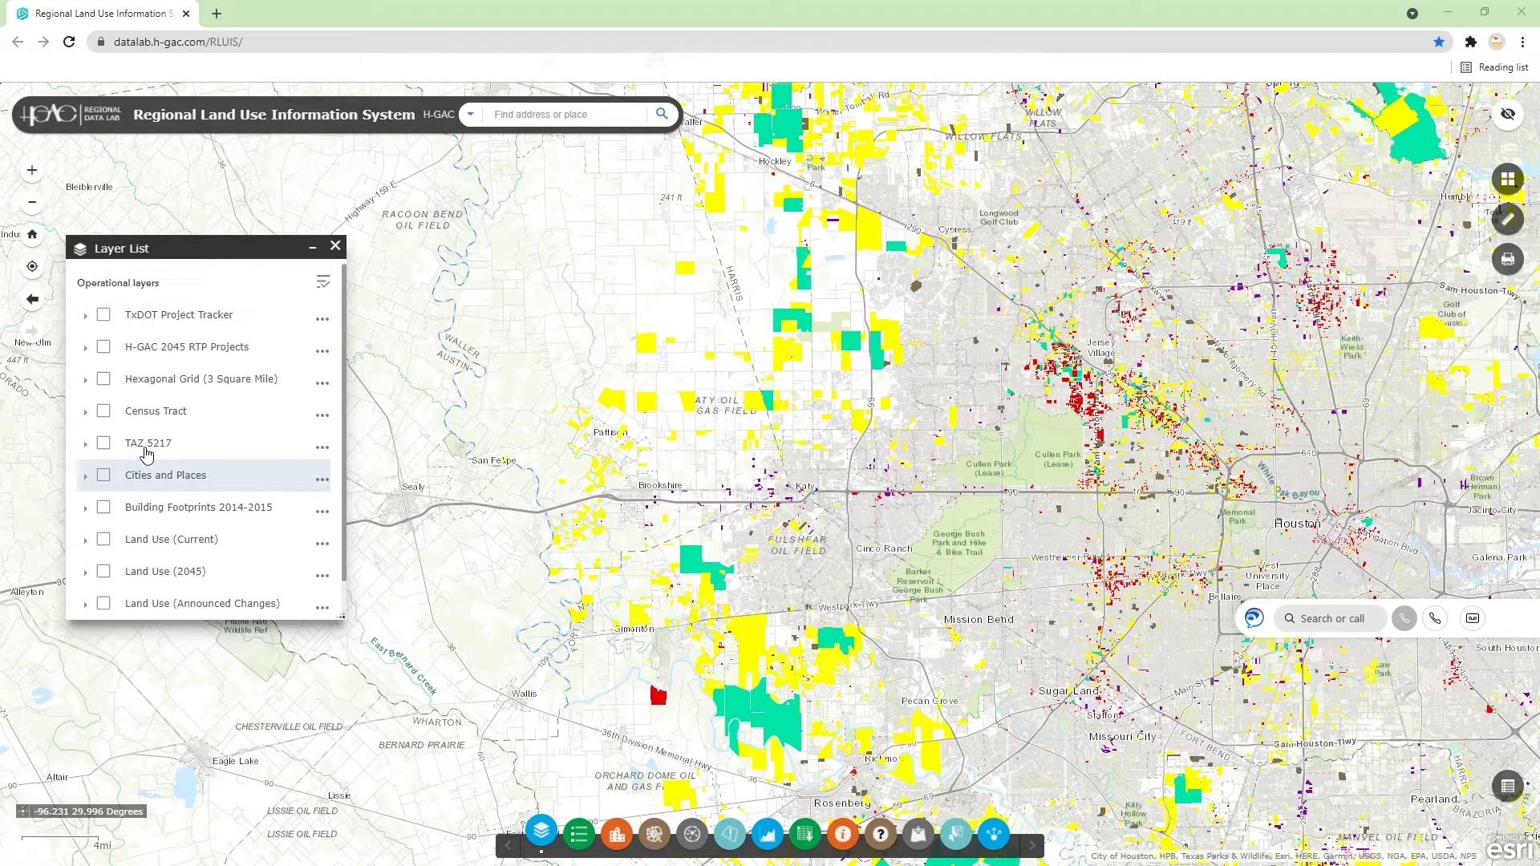
scroll(161, 449, "down", 1)
left_click(335, 248)
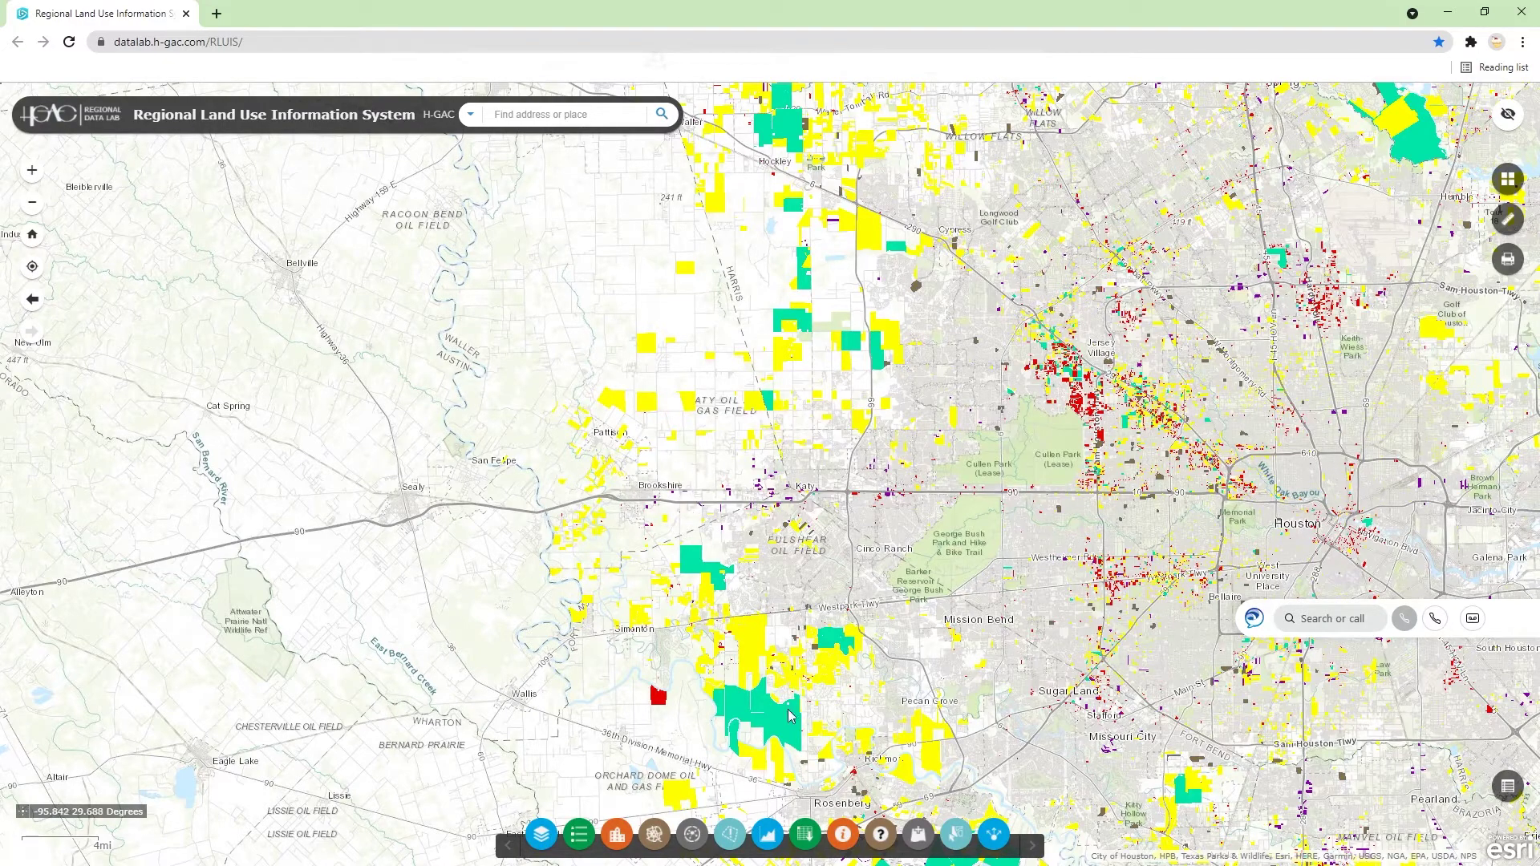
left_click(542, 834)
scroll(124, 527, "down", 1)
left_click(124, 529)
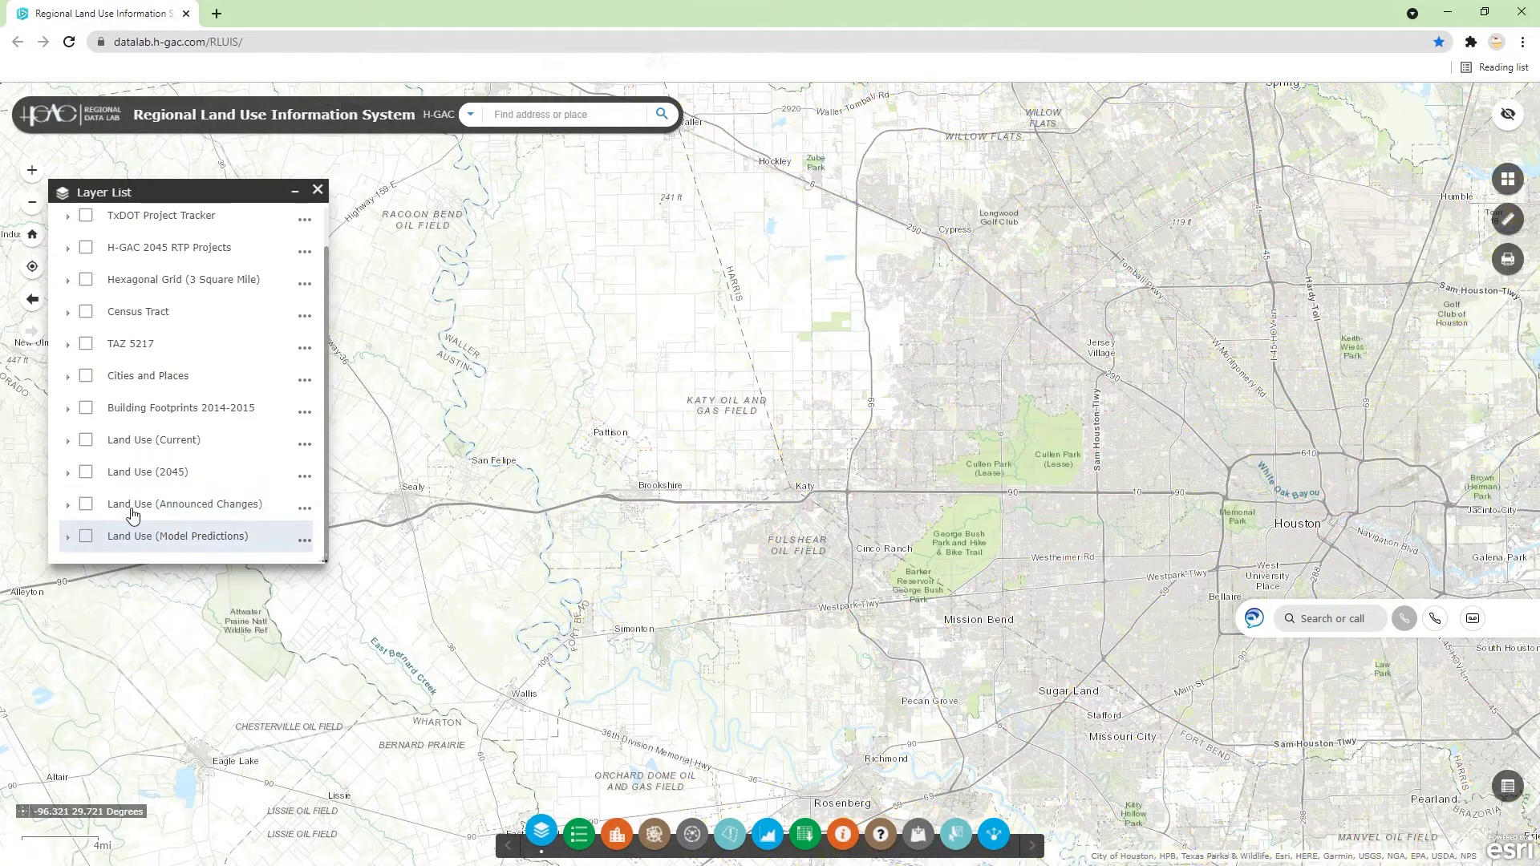
left_click(317, 189)
Step: Display the Land Use (Announced Changes) layer on the map, centred on the Houston area
left_click_drag(768, 499, 631, 446)
left_click_drag(891, 557, 424, 493)
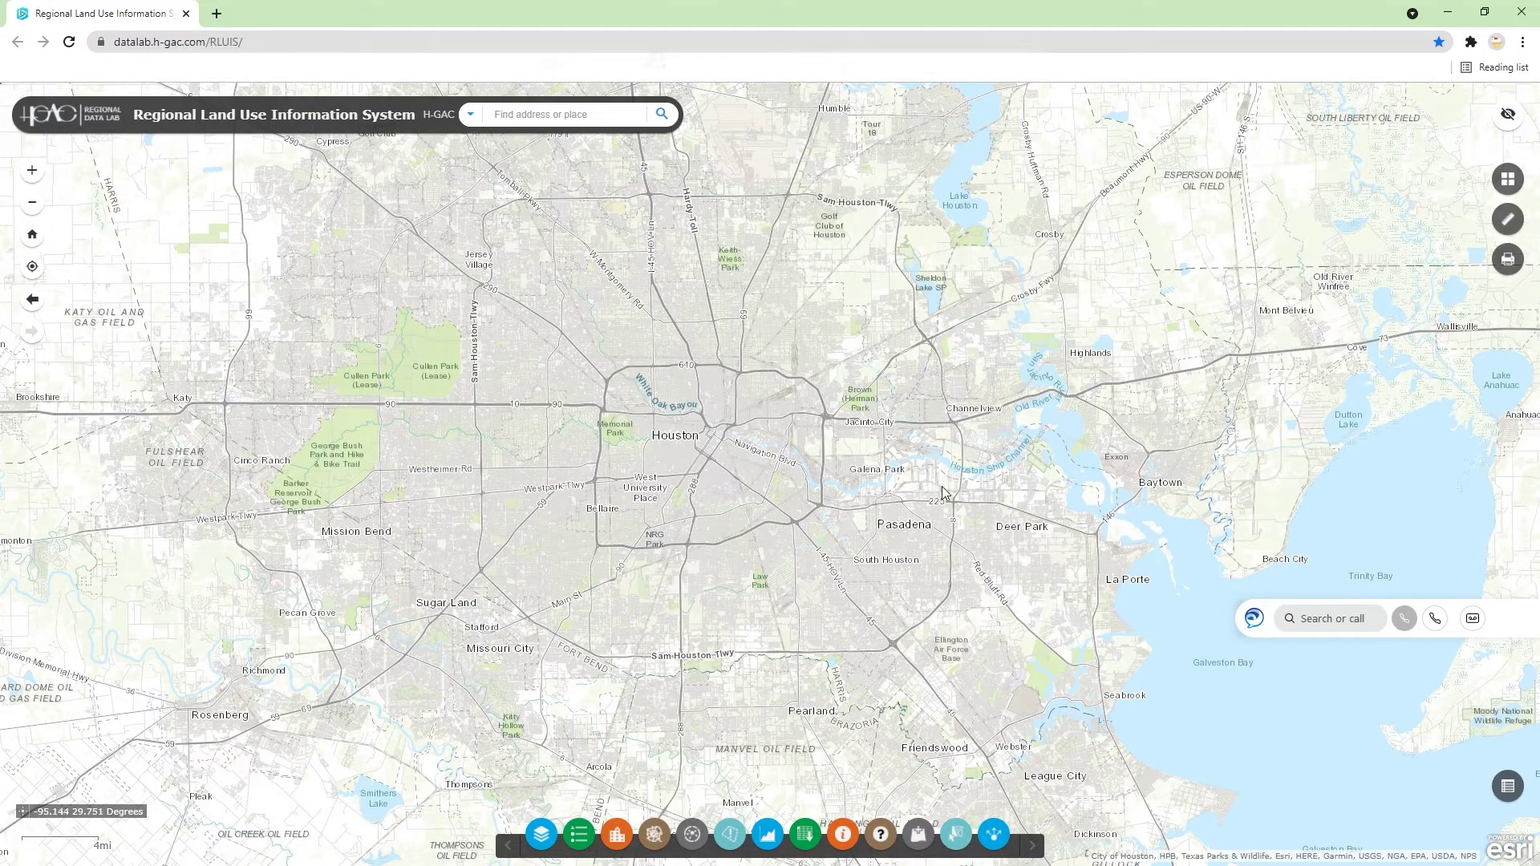
left_click_drag(764, 437, 771, 470)
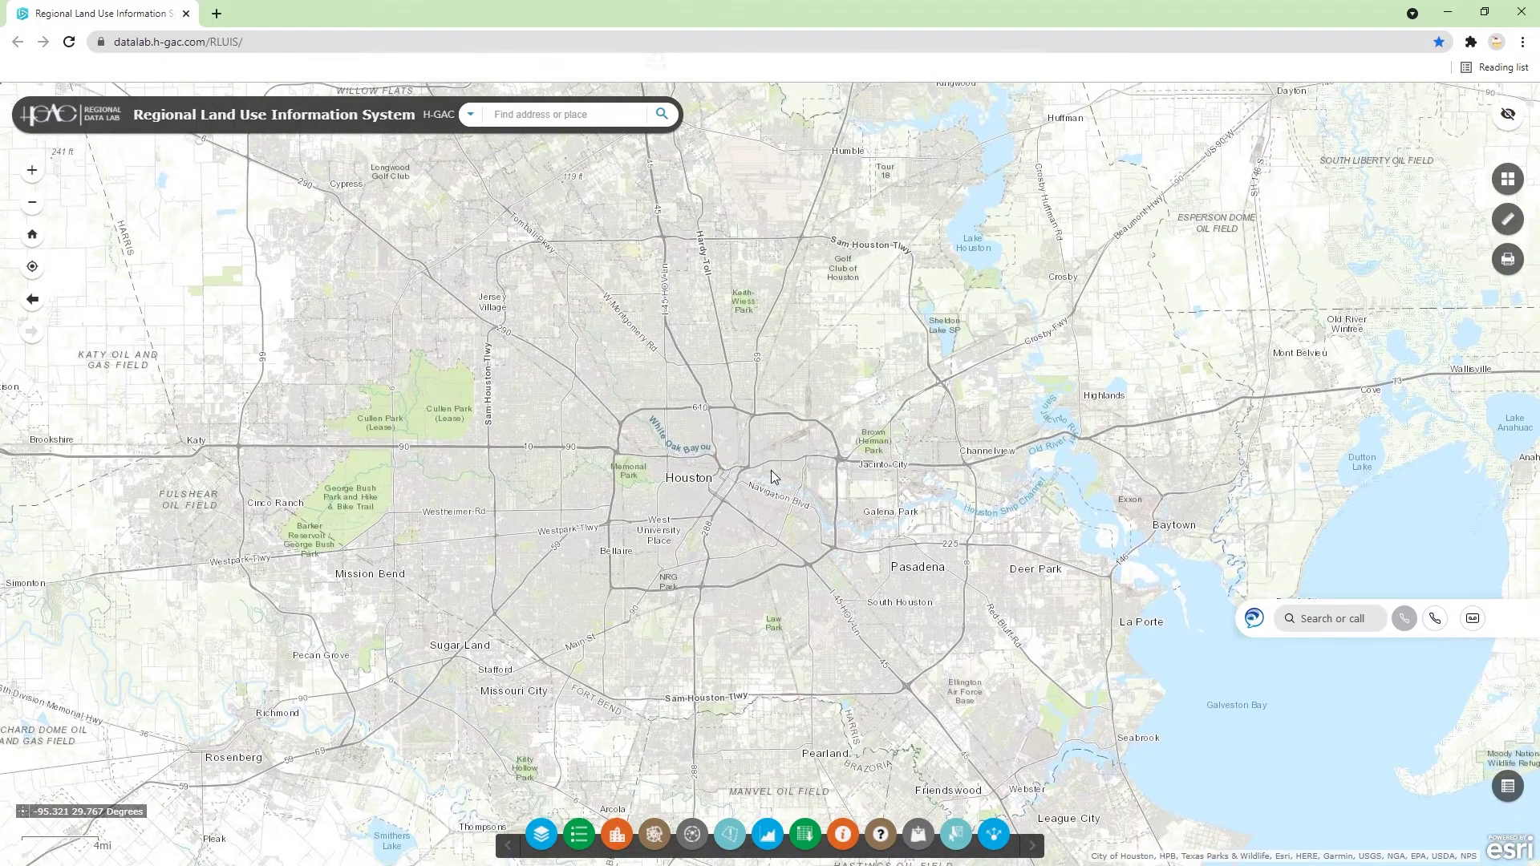
left_click(541, 836)
scroll(183, 459, "down", 1)
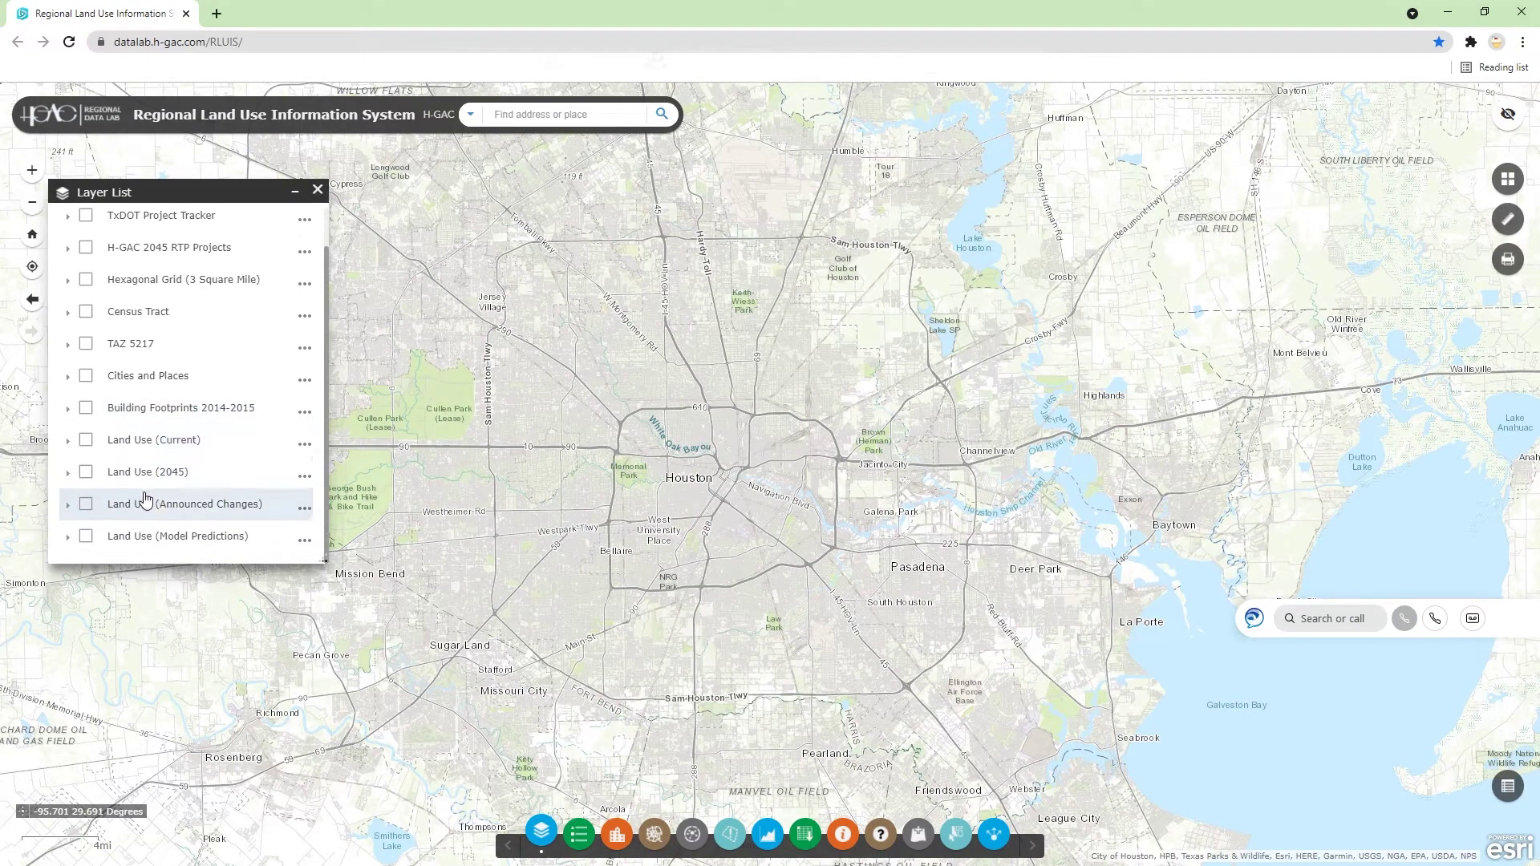
left_click(86, 504)
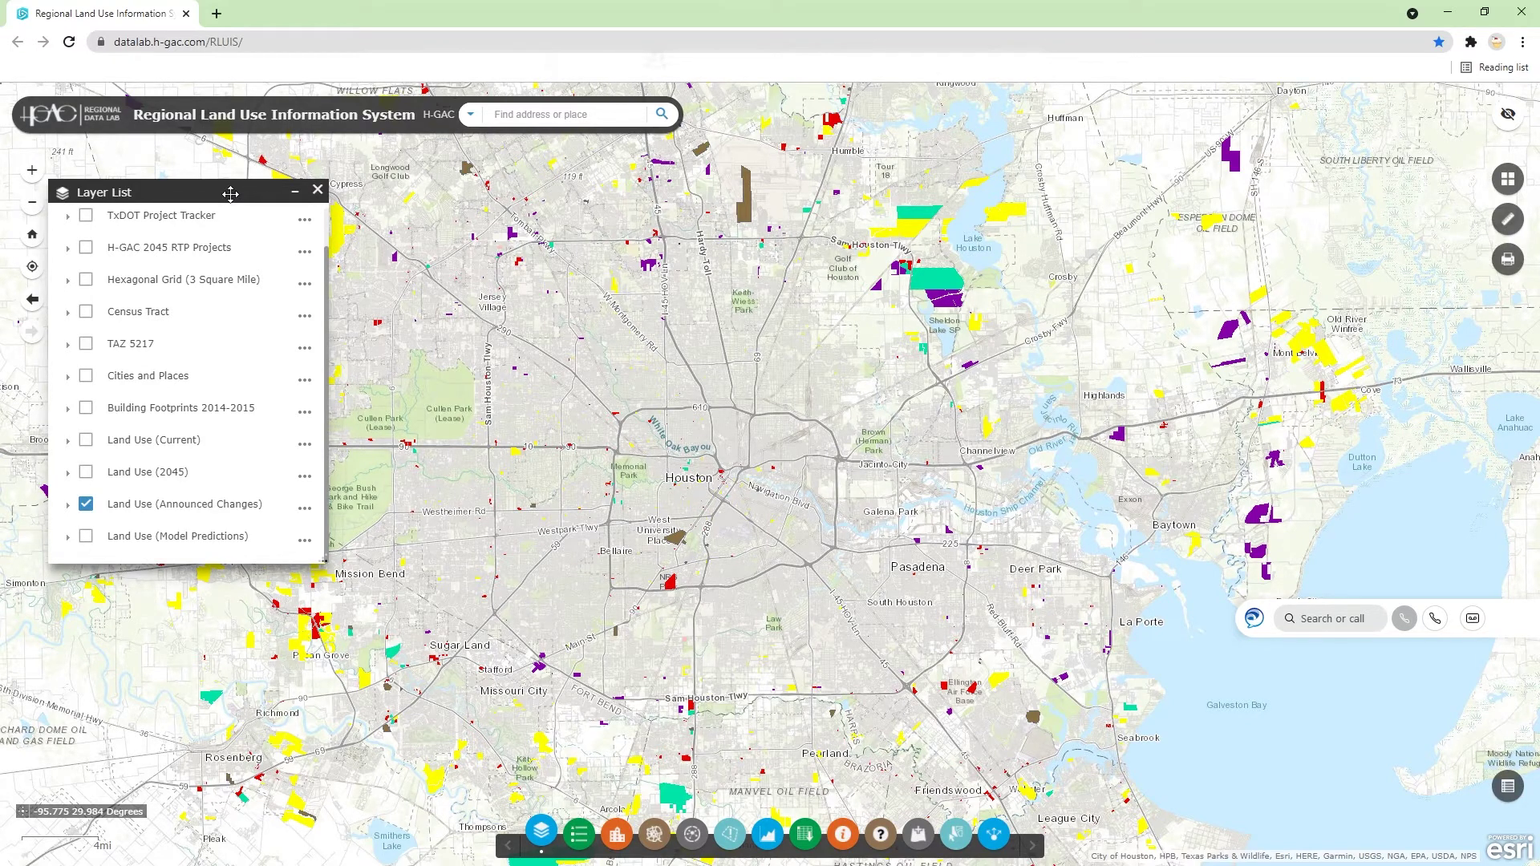
left_click(318, 190)
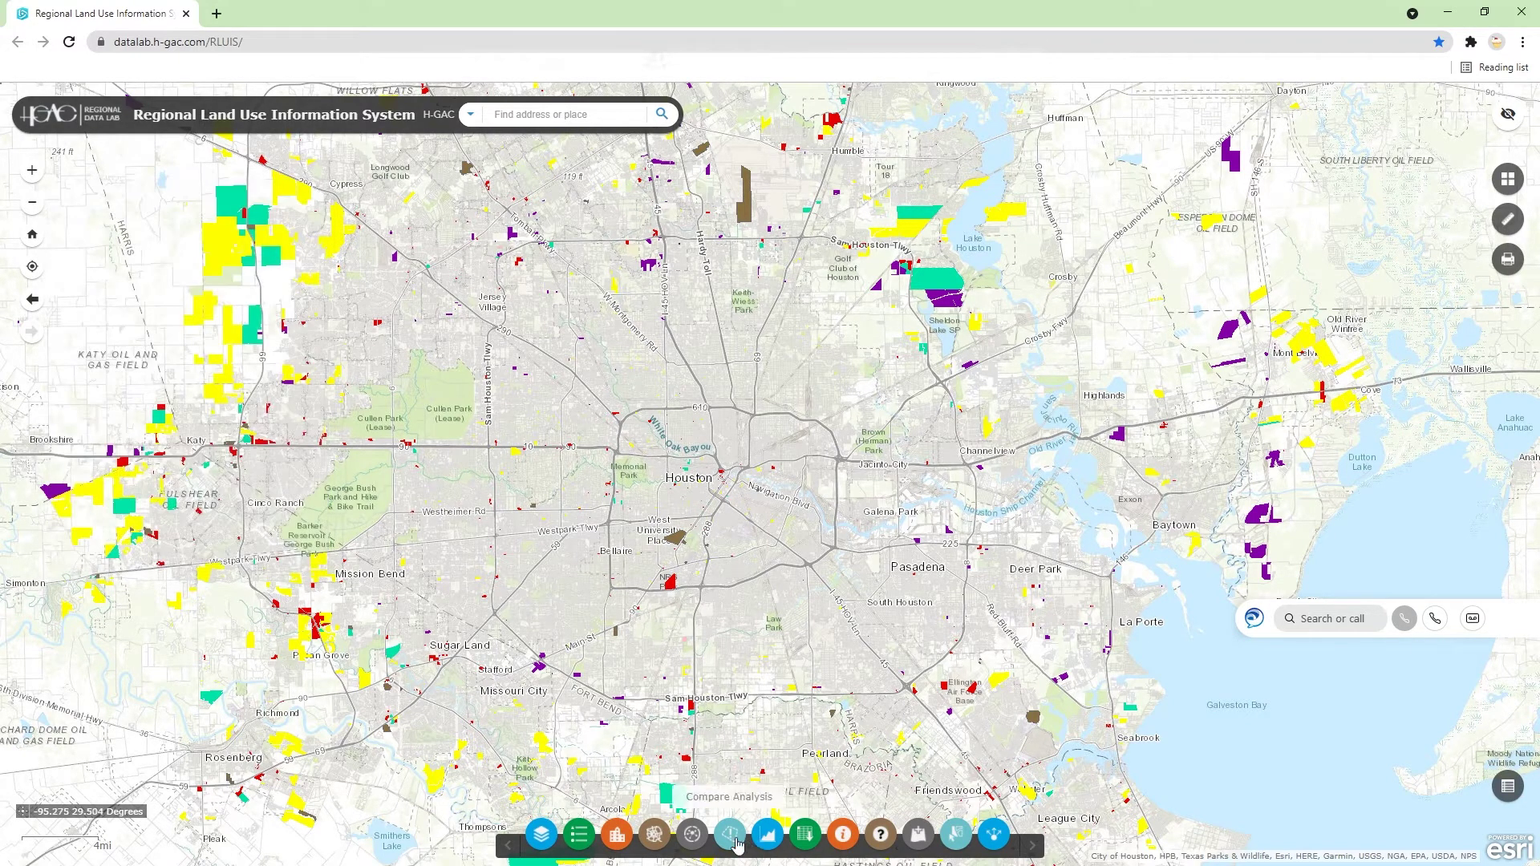
Step: Open the Select tool and try to select features with a rectangle over central Houston
left_click(955, 837)
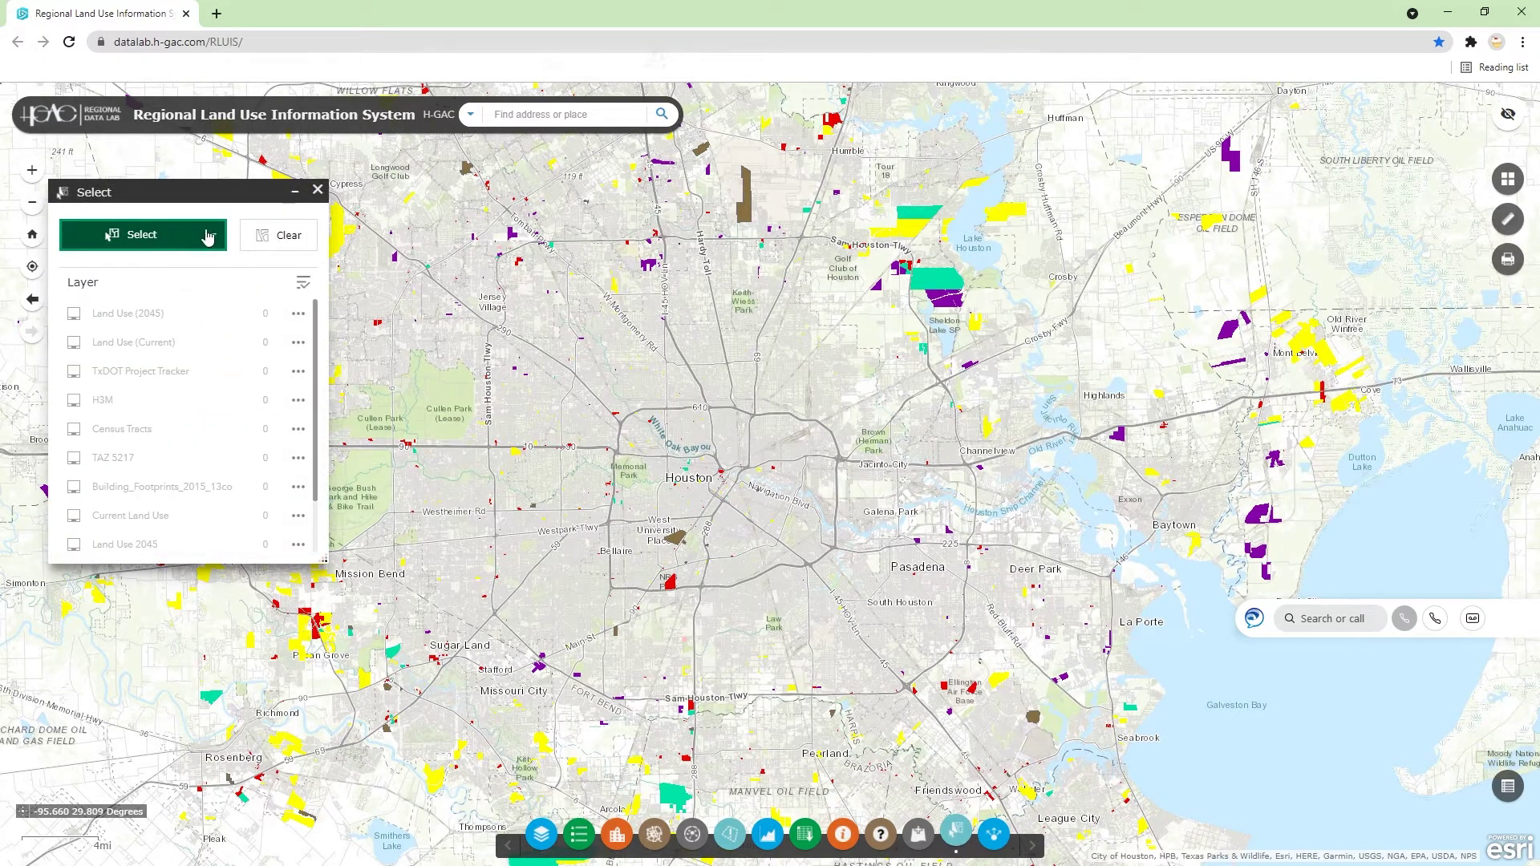
left_click(215, 239)
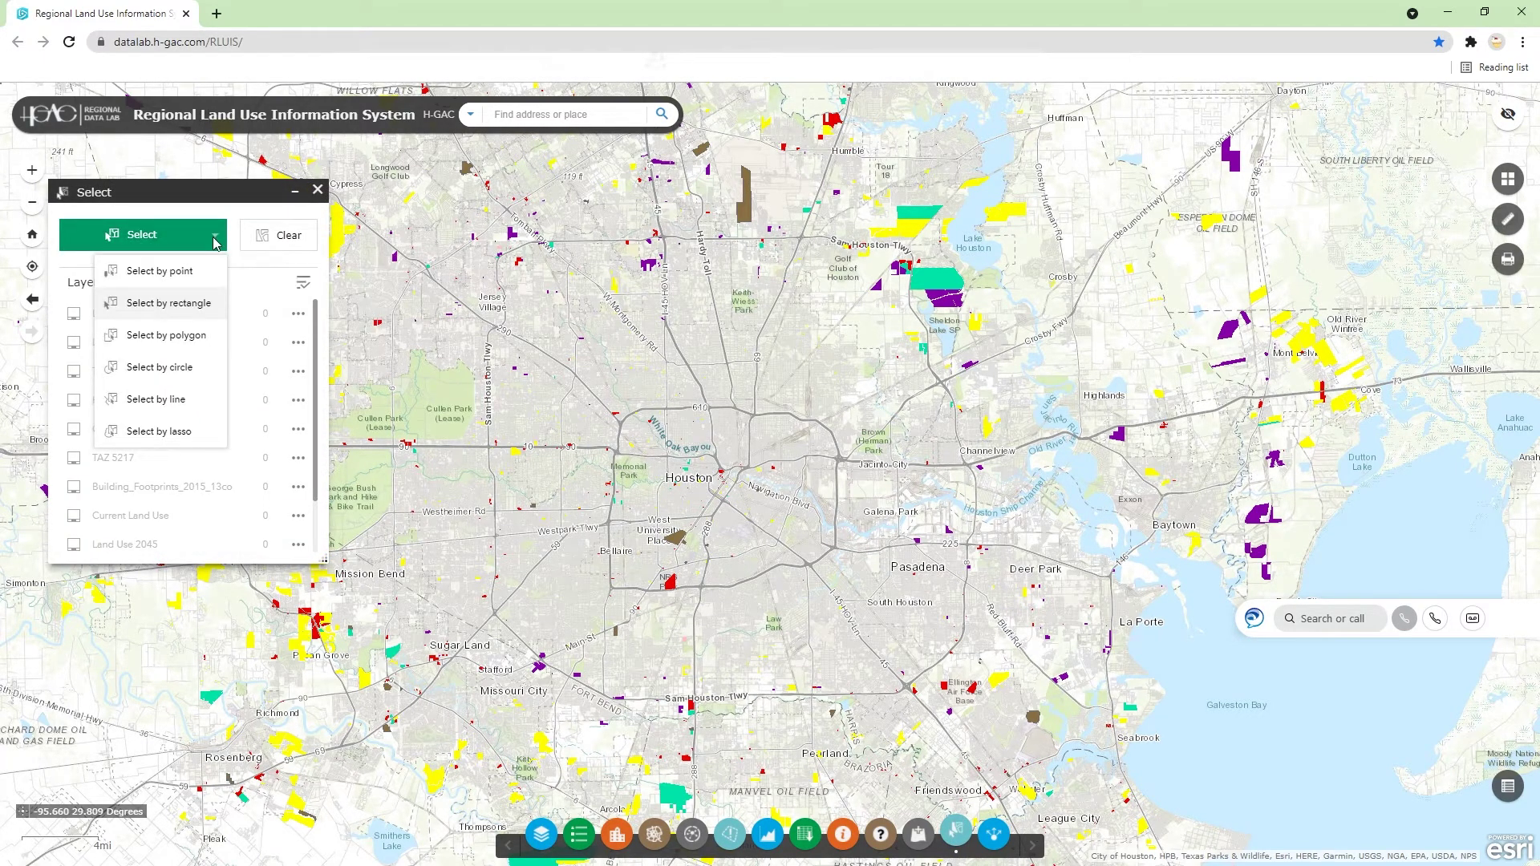
left_click(172, 307)
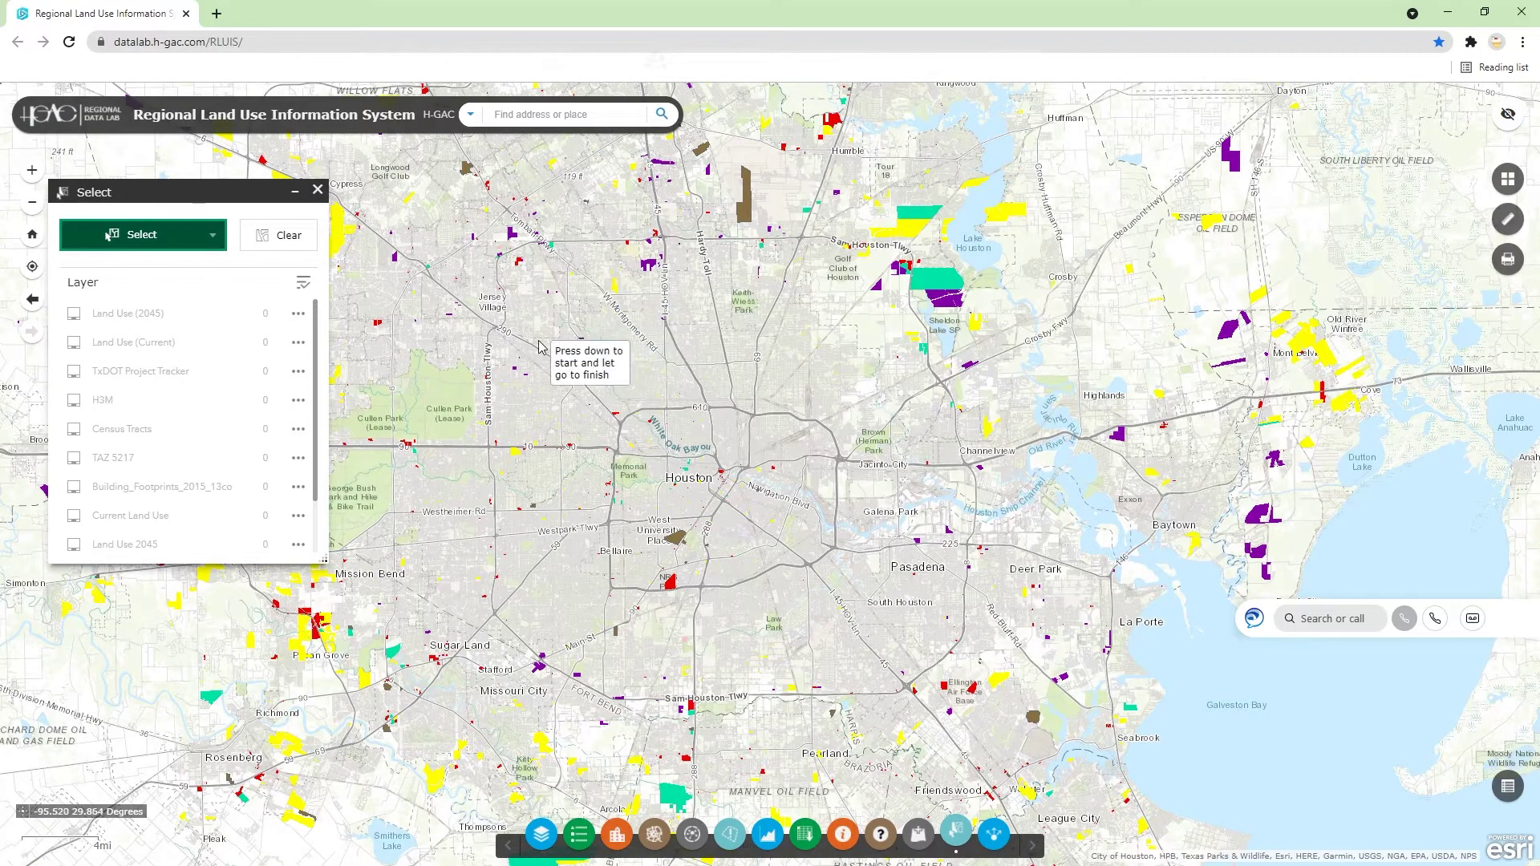
left_click_drag(521, 312, 939, 660)
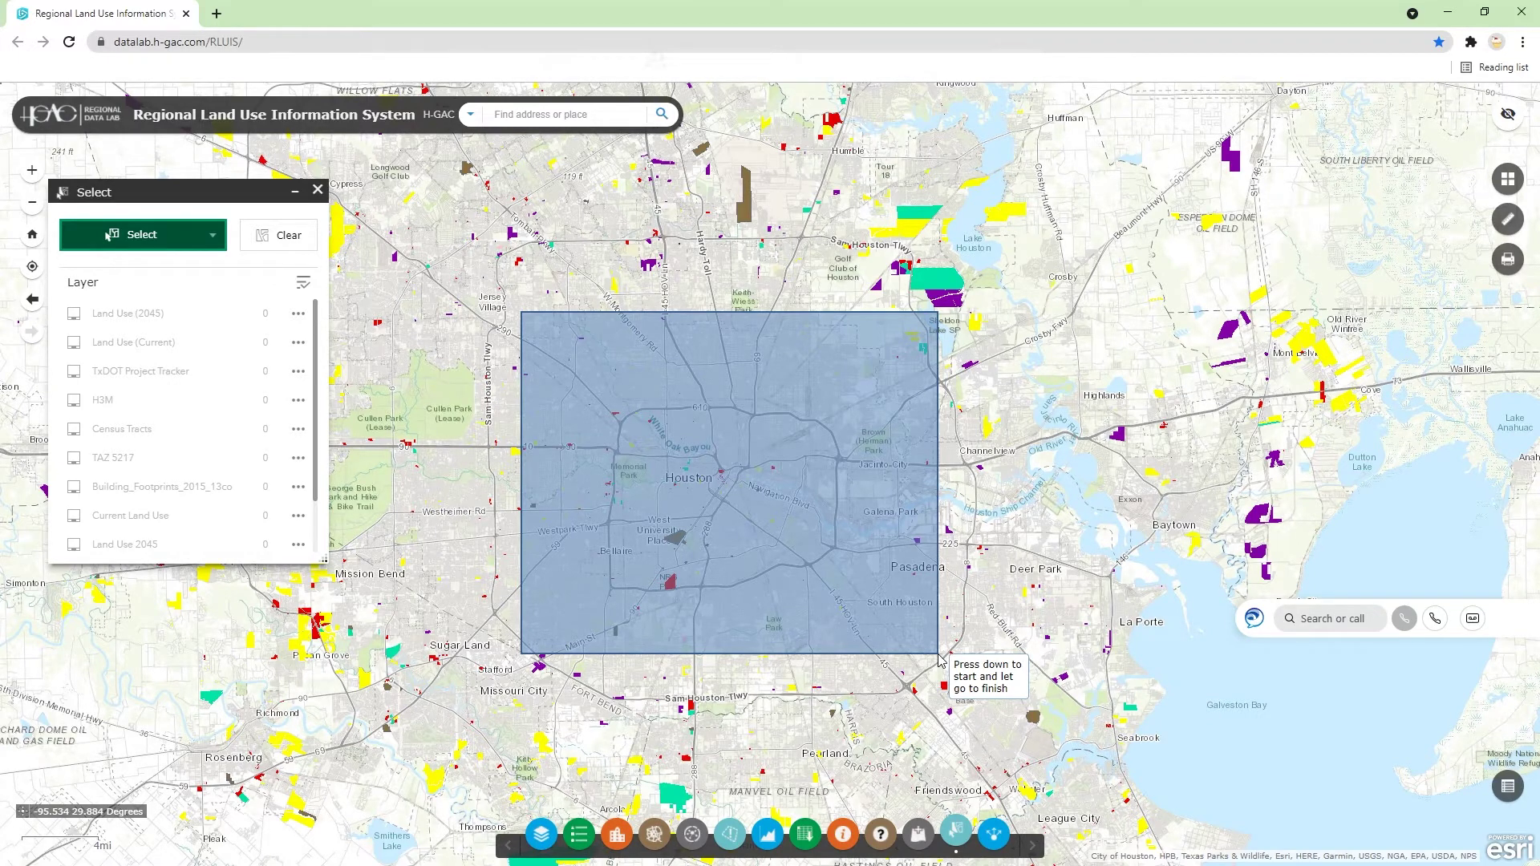
left_click_drag(940, 659, 941, 661)
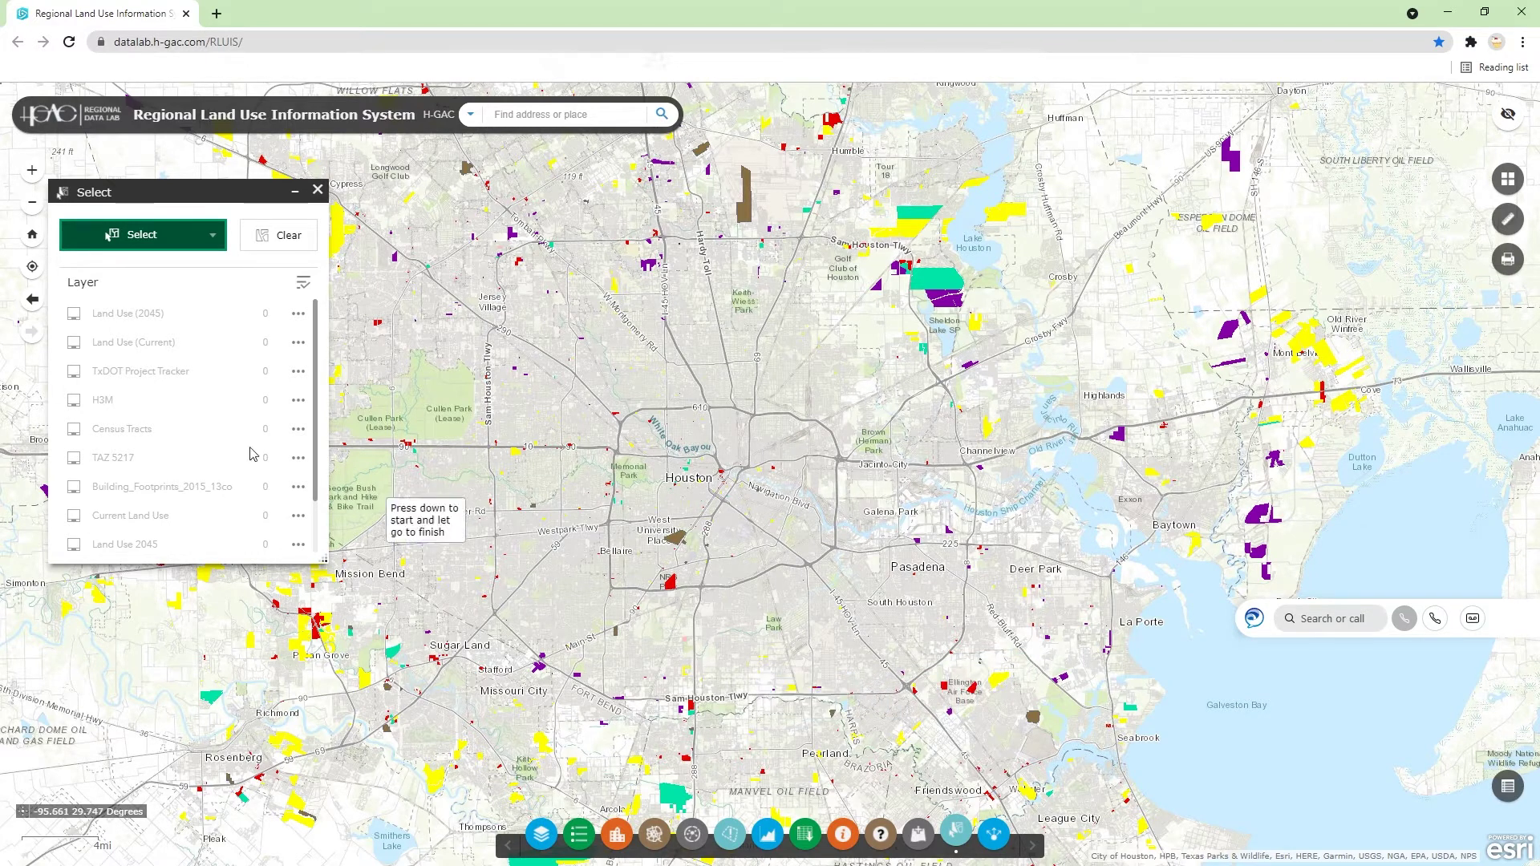
Step: Make Announced_Changes selectable in the Select tool and exclude Model_Predictions
scroll(169, 428, "down", 2)
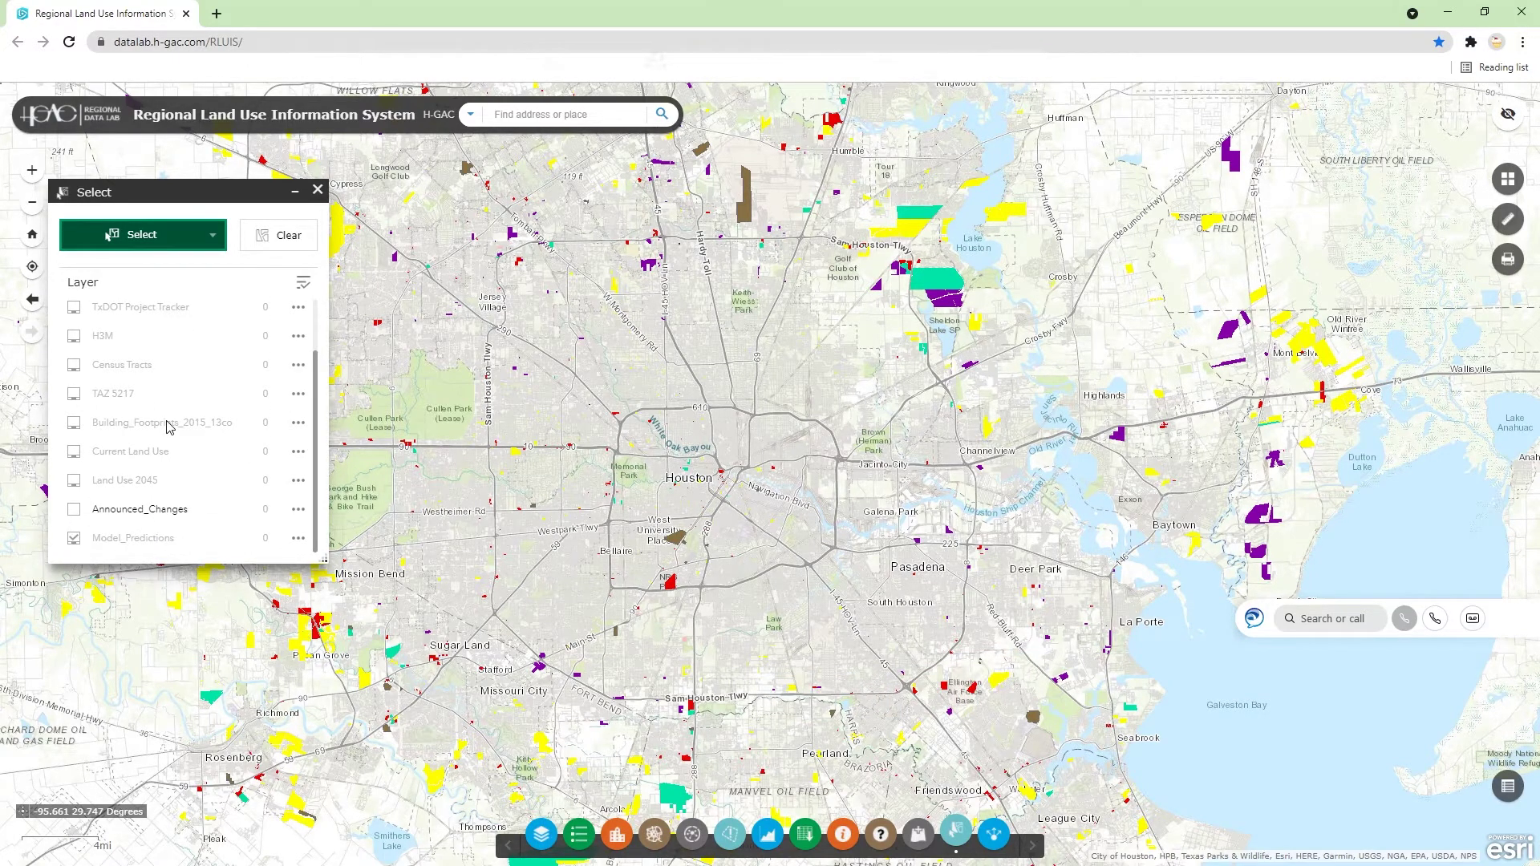
left_click(74, 510)
left_click(73, 539)
Step: Select the announced changes within a rectangle from northwest Houston across the city centre, and clear that selection
left_click(213, 234)
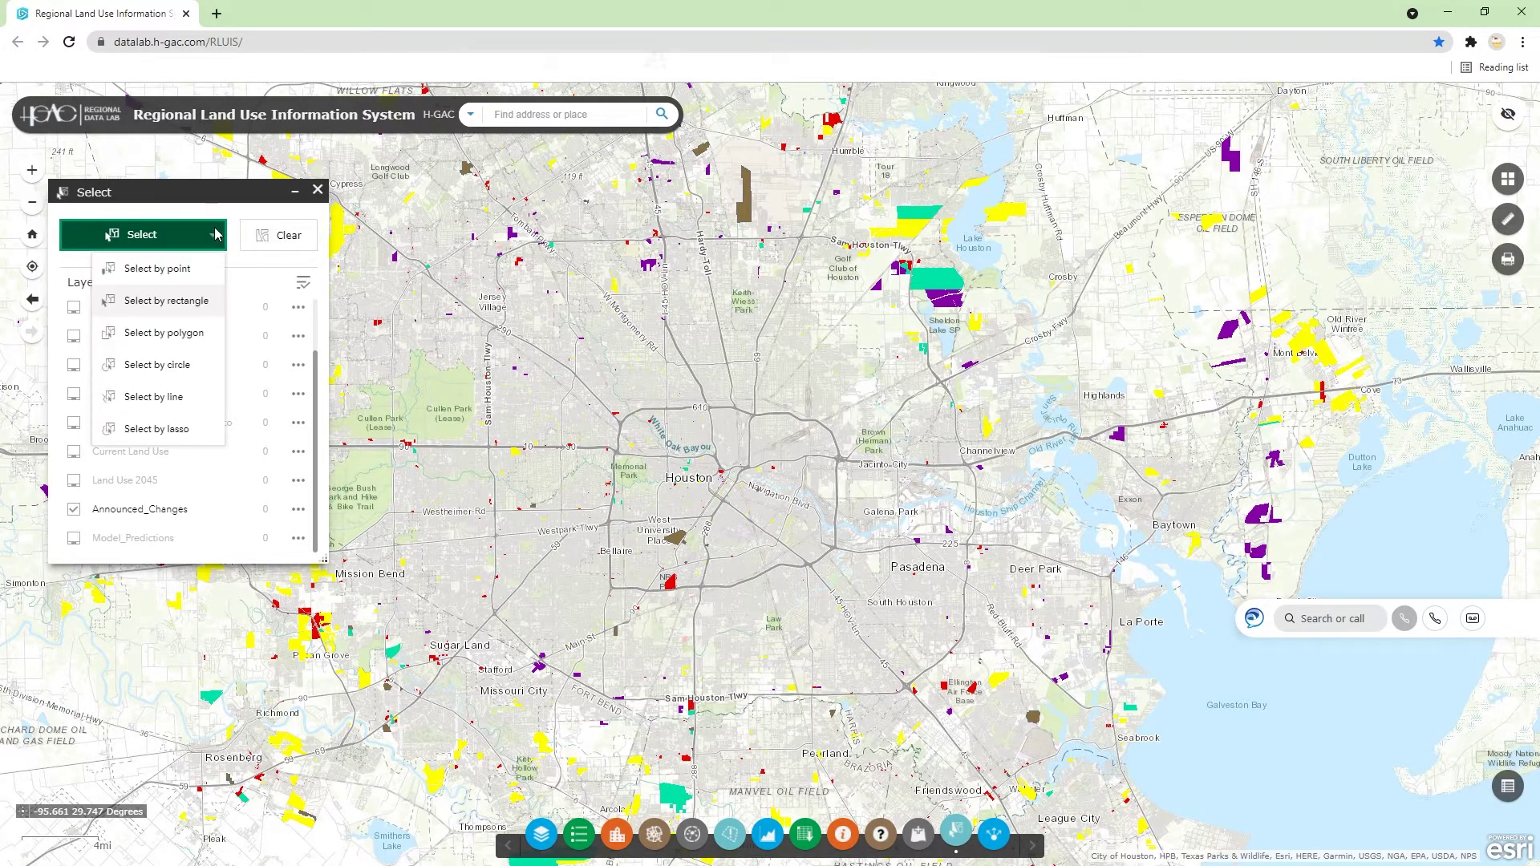
left_click(159, 312)
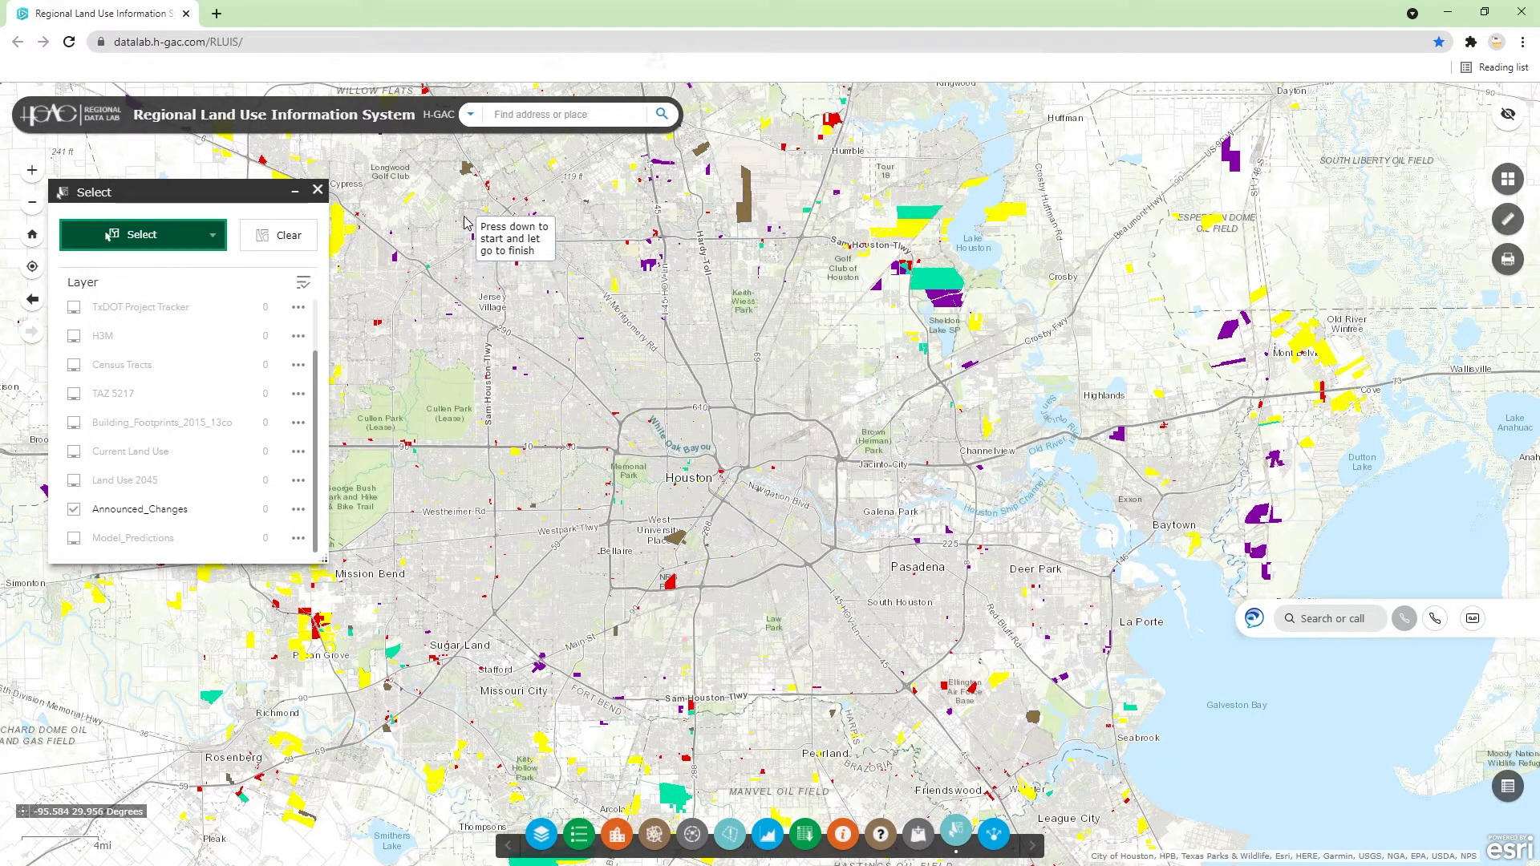
left_click_drag(463, 219, 892, 643)
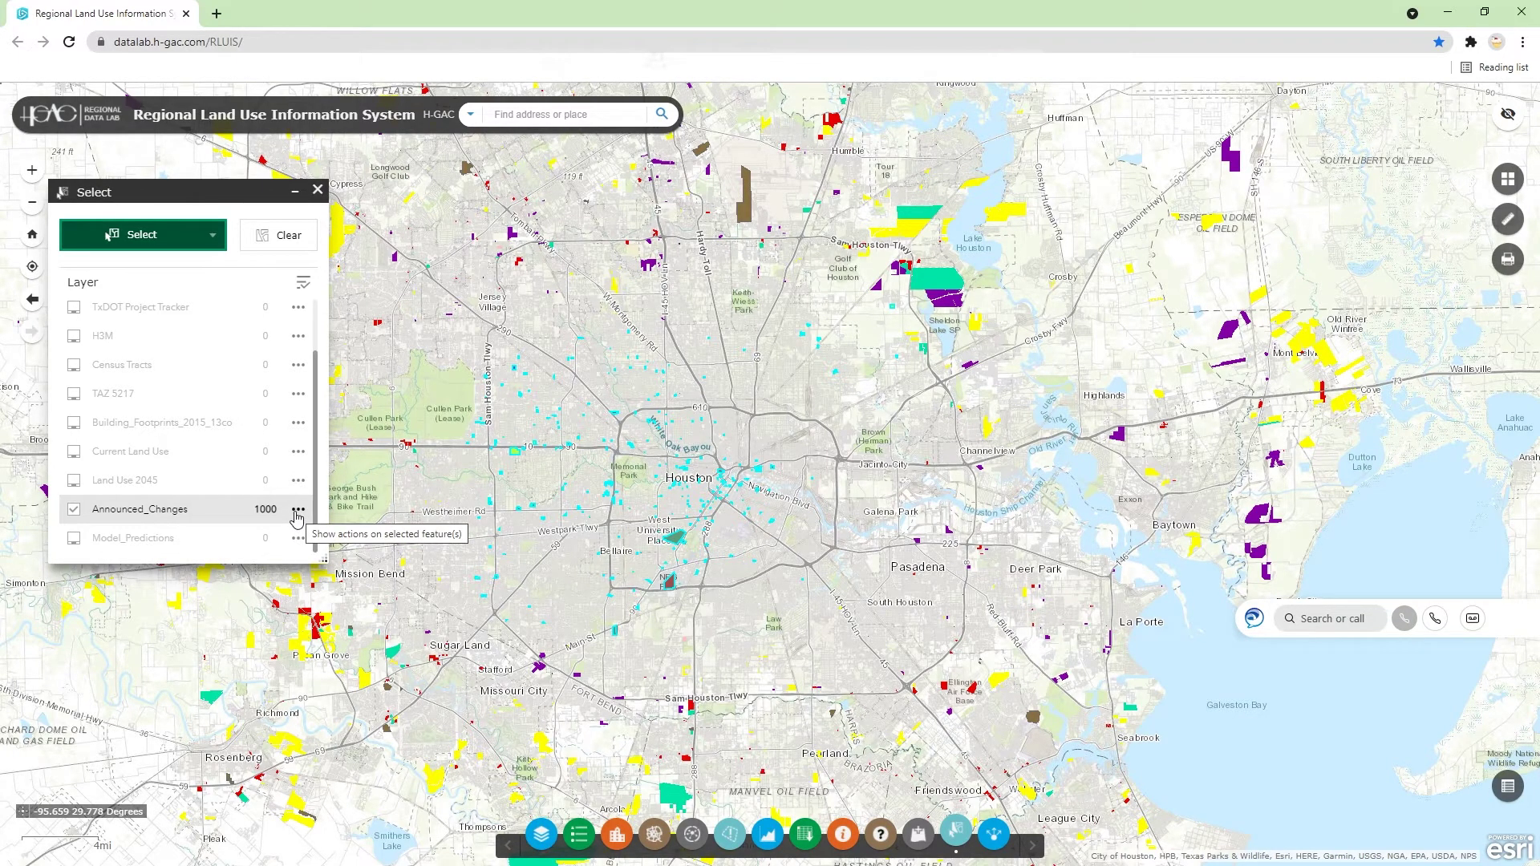
left_click(297, 237)
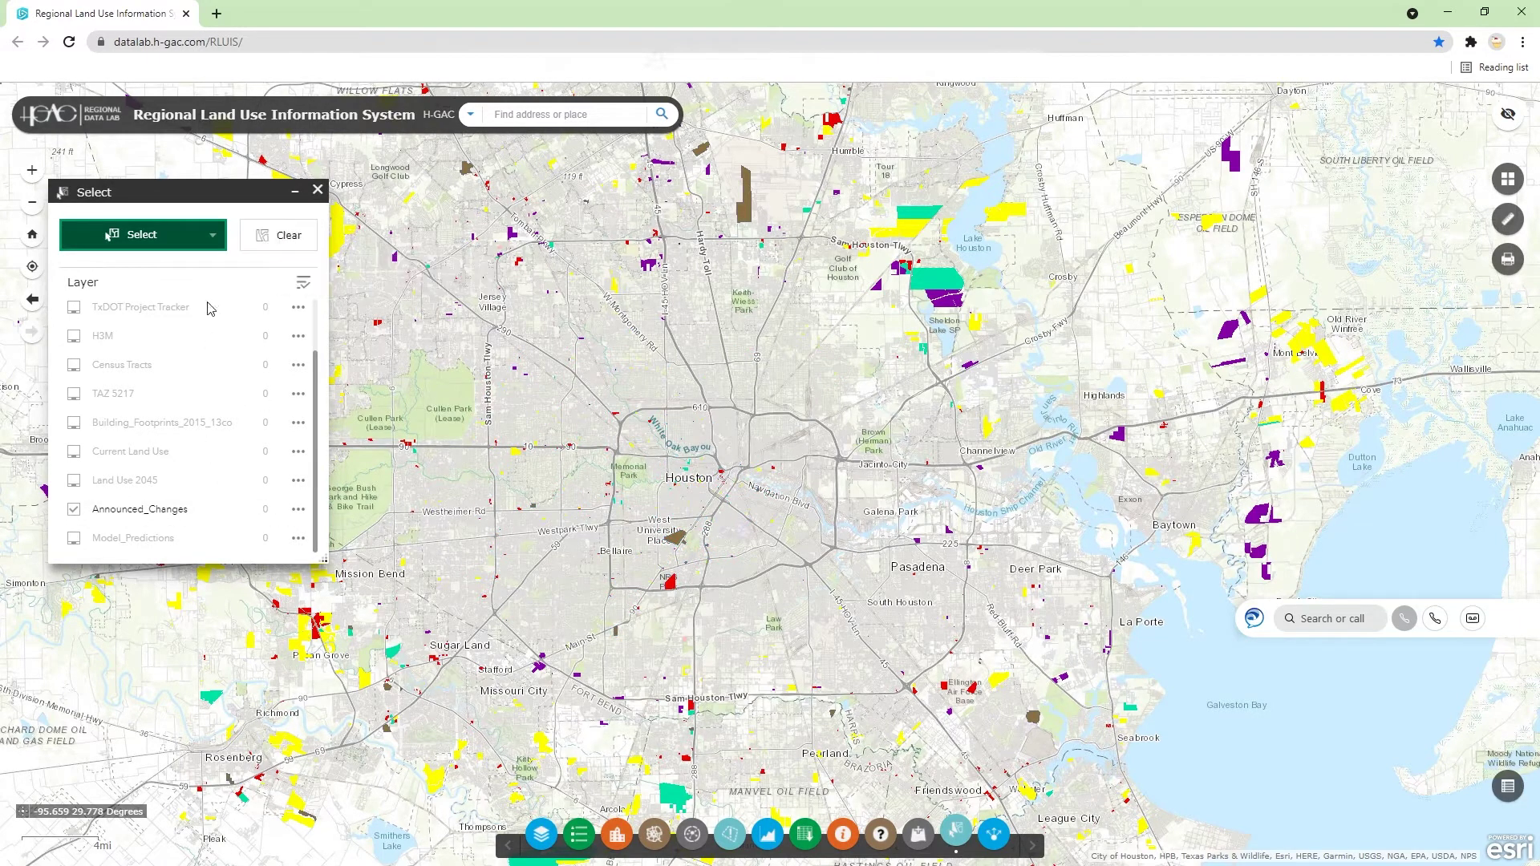
Step: Select the announced changes around central Houston with a freehand lasso
left_click(212, 234)
scroll(627, 440, "up", 1)
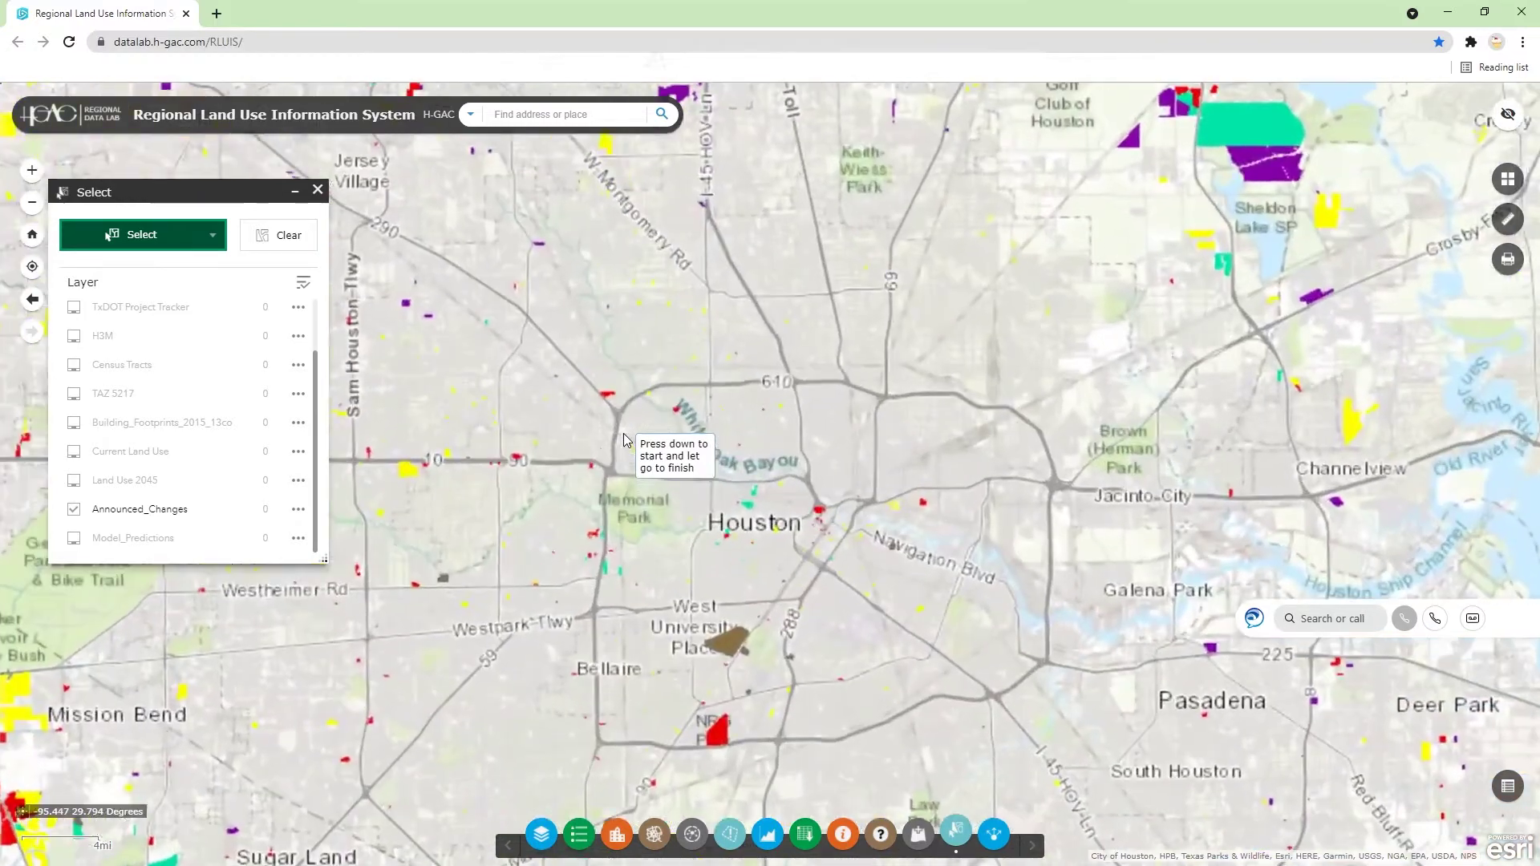
left_click(212, 235)
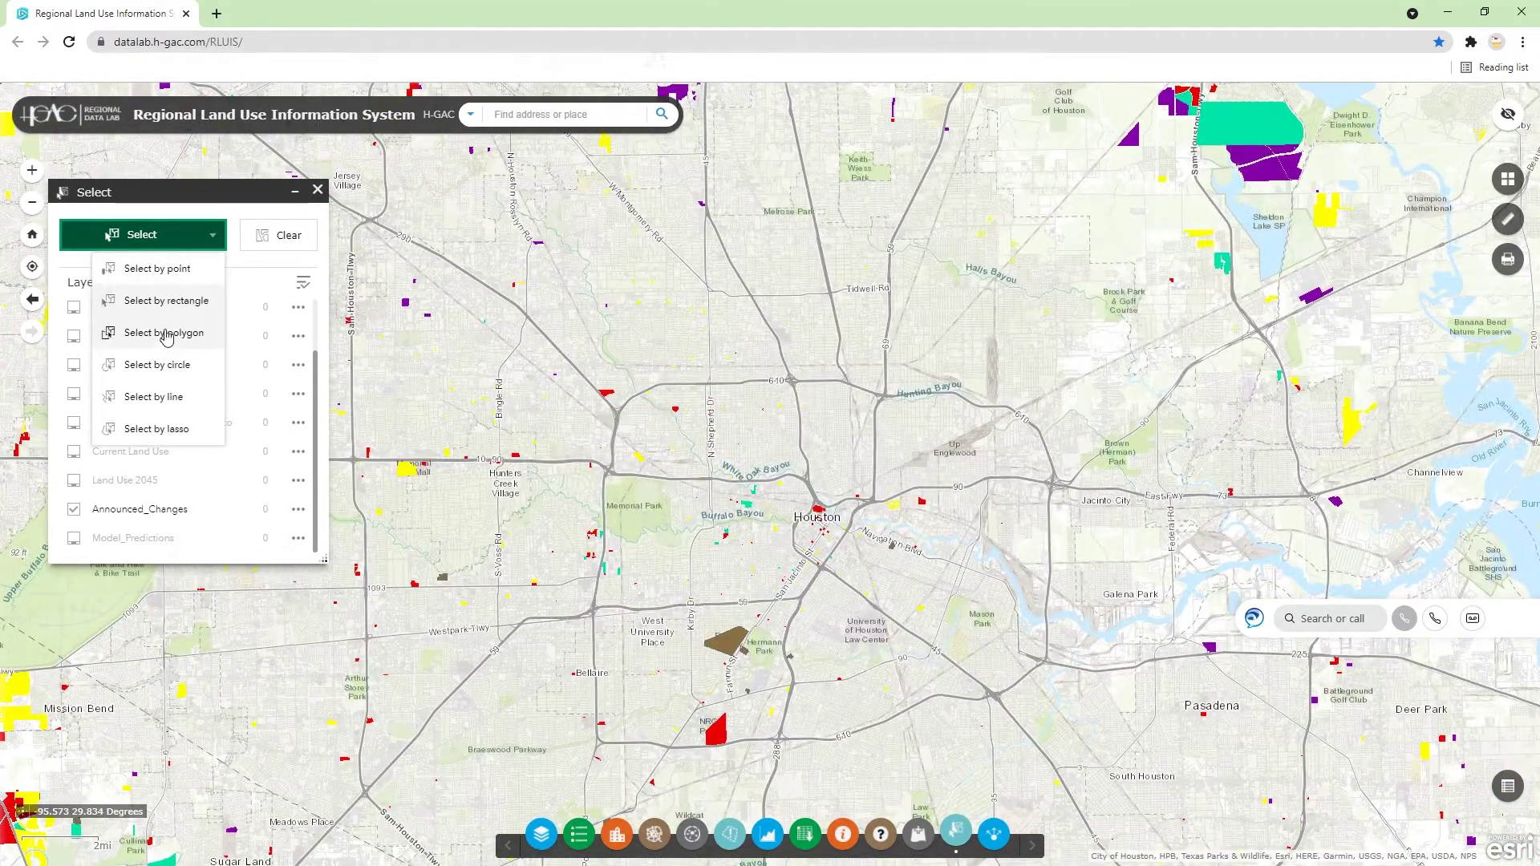
left_click(156, 432)
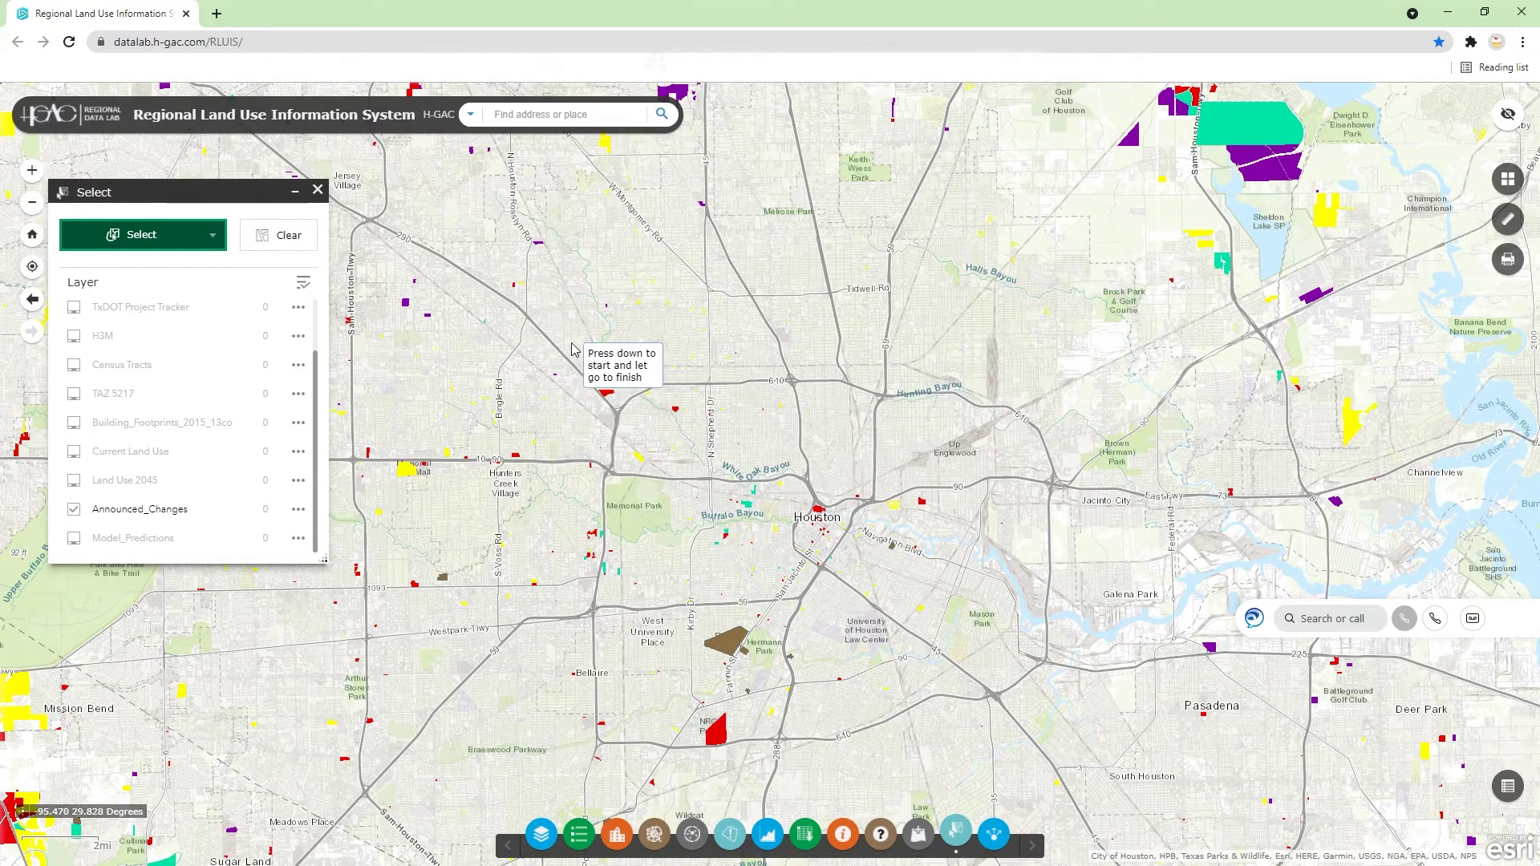
mouse_move(564, 325)
left_mouse_down()
mouse_move(739, 254)
mouse_move(890, 272)
mouse_move(971, 351)
mouse_move(989, 490)
mouse_move(956, 603)
mouse_move(742, 684)
mouse_move(669, 688)
mouse_move(584, 651)
mouse_move(544, 540)
left_mouse_up()
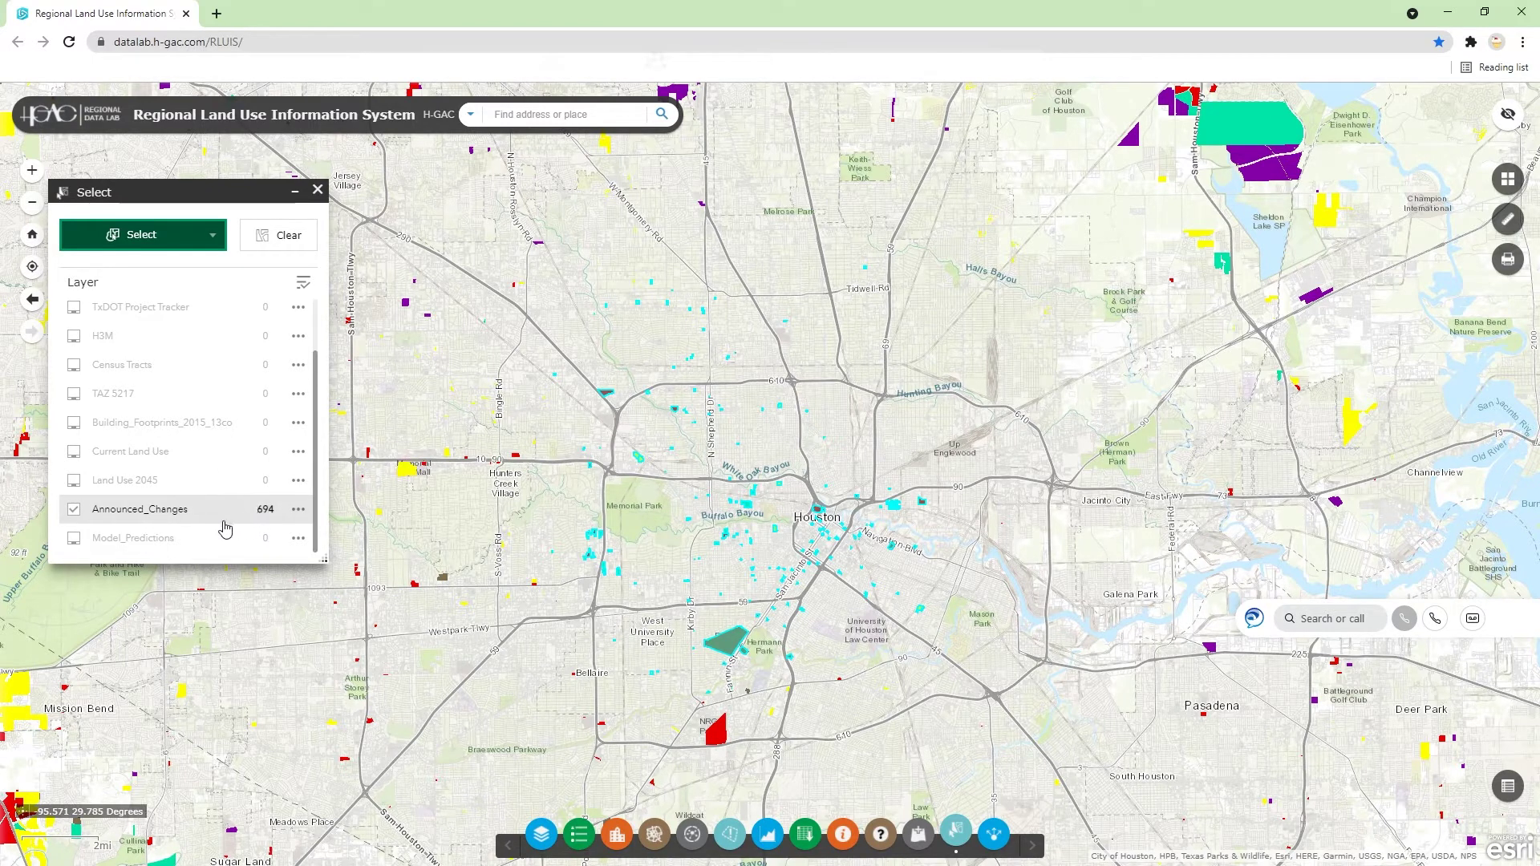
Step: Export the selected Announced_Changes features to GeoJSON, choosing the Desktop as the save location
left_click(298, 512)
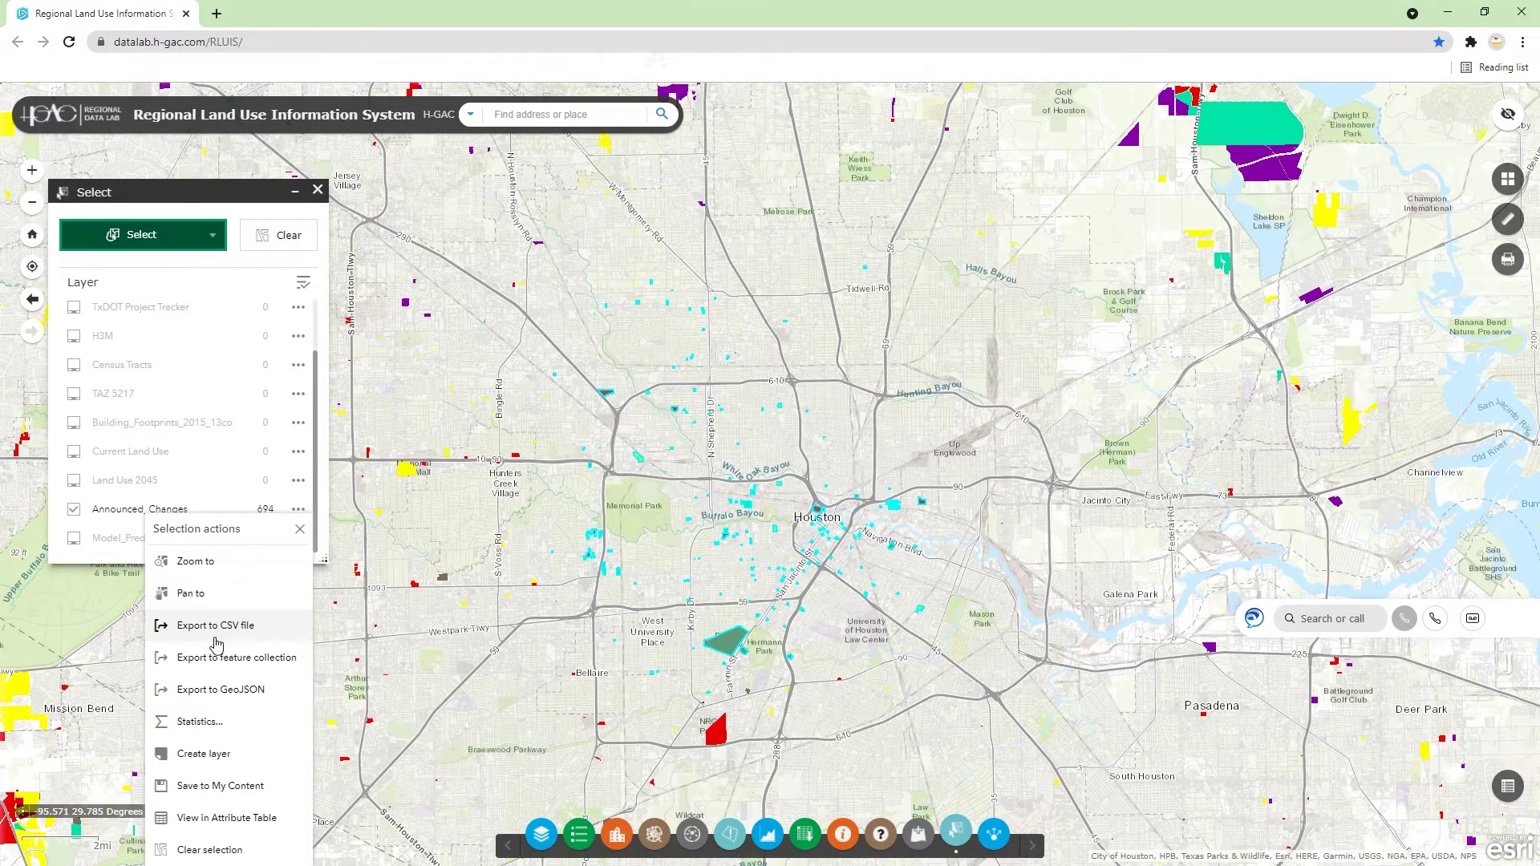
left_click(232, 695)
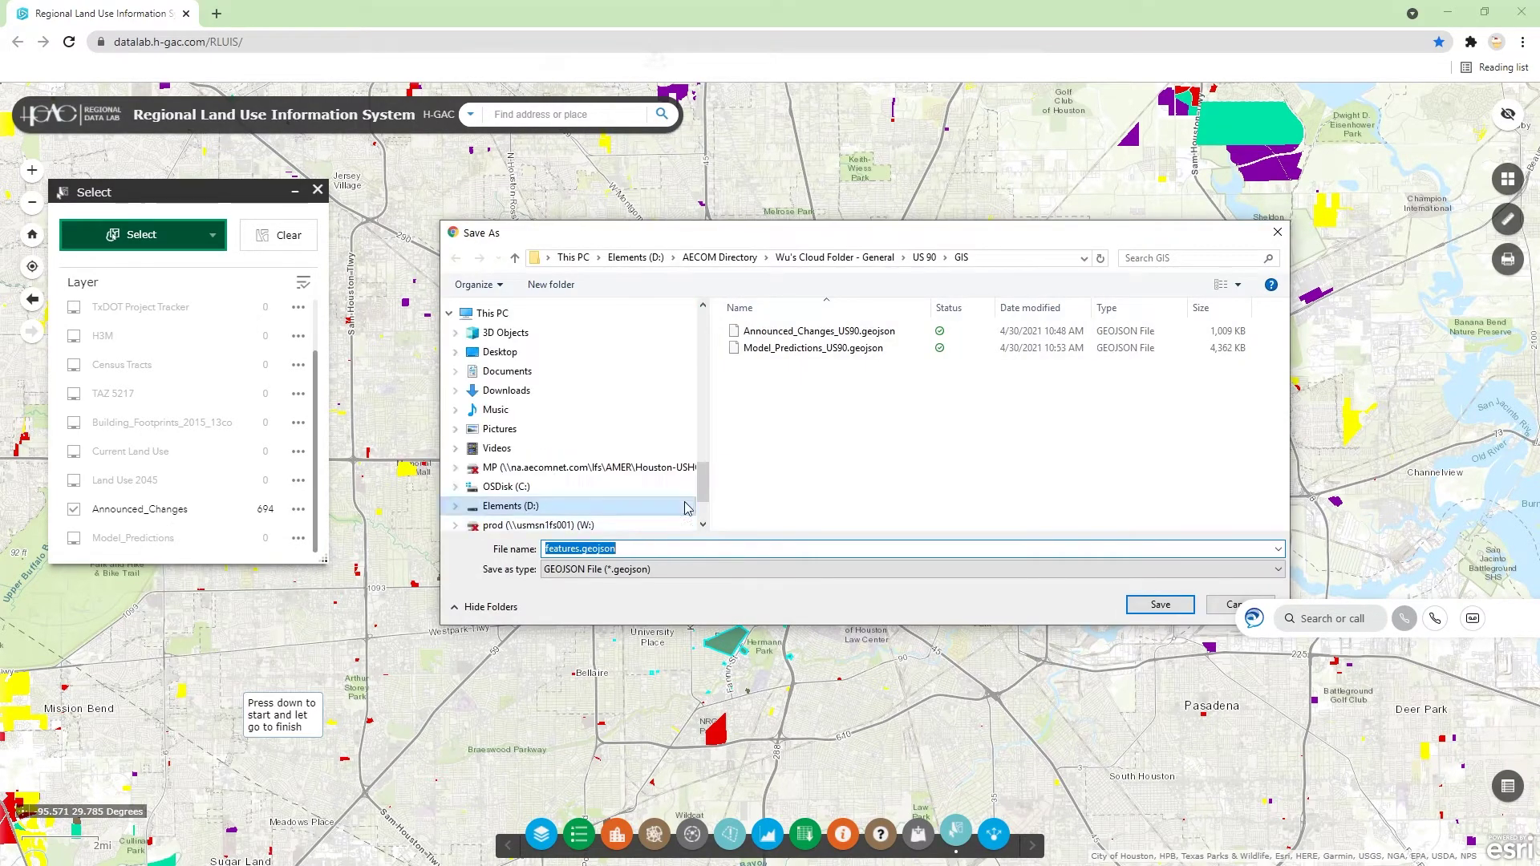
scroll(593, 353, "up", 3)
scroll(540, 378, "down", 3)
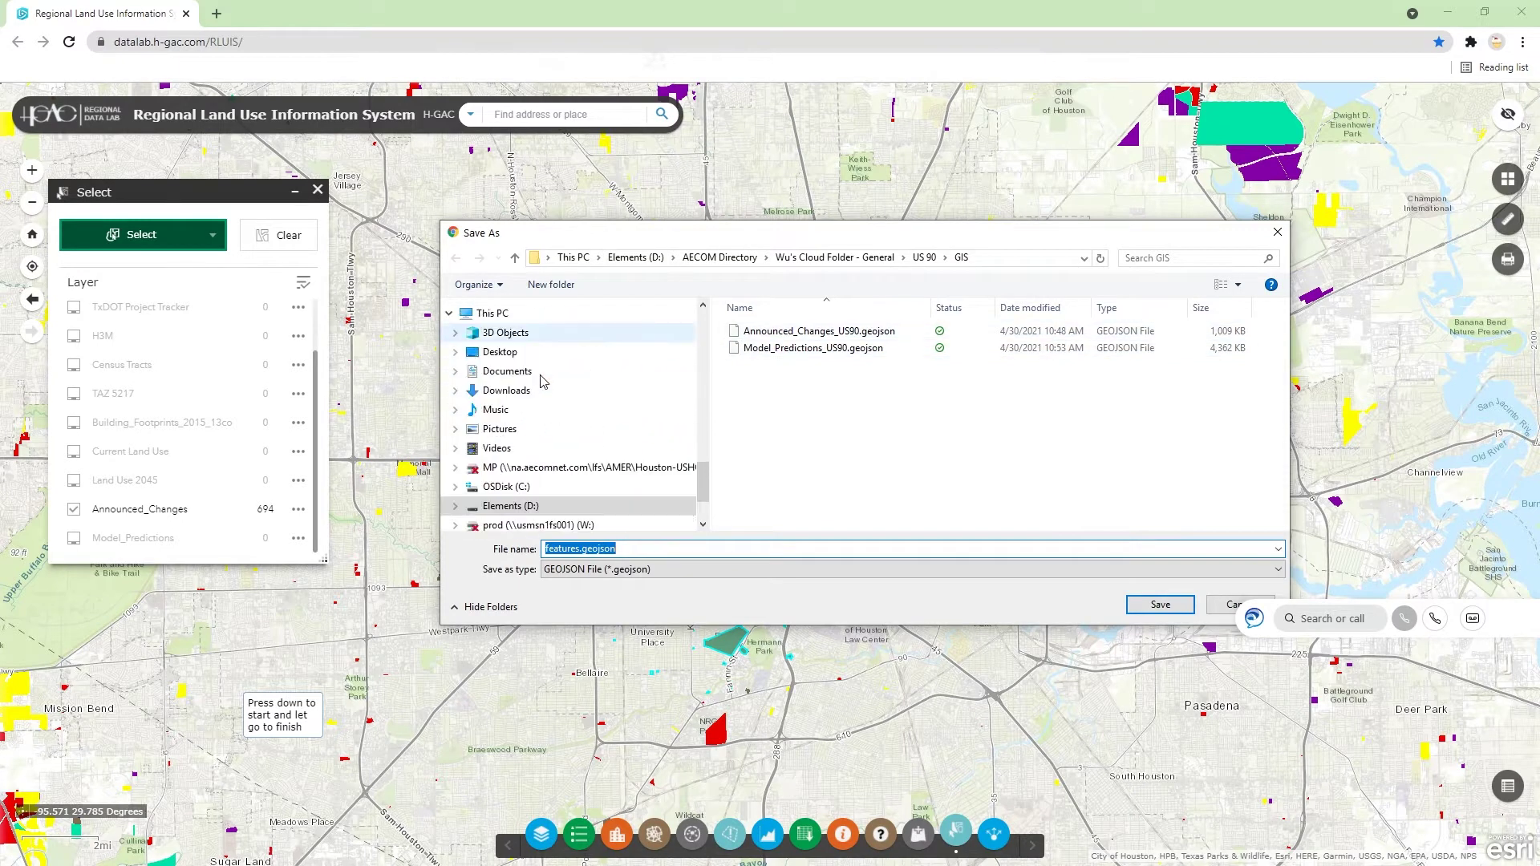
scroll(536, 369, "up", 3)
scroll(538, 385, "down", 3)
scroll(534, 397, "up", 10)
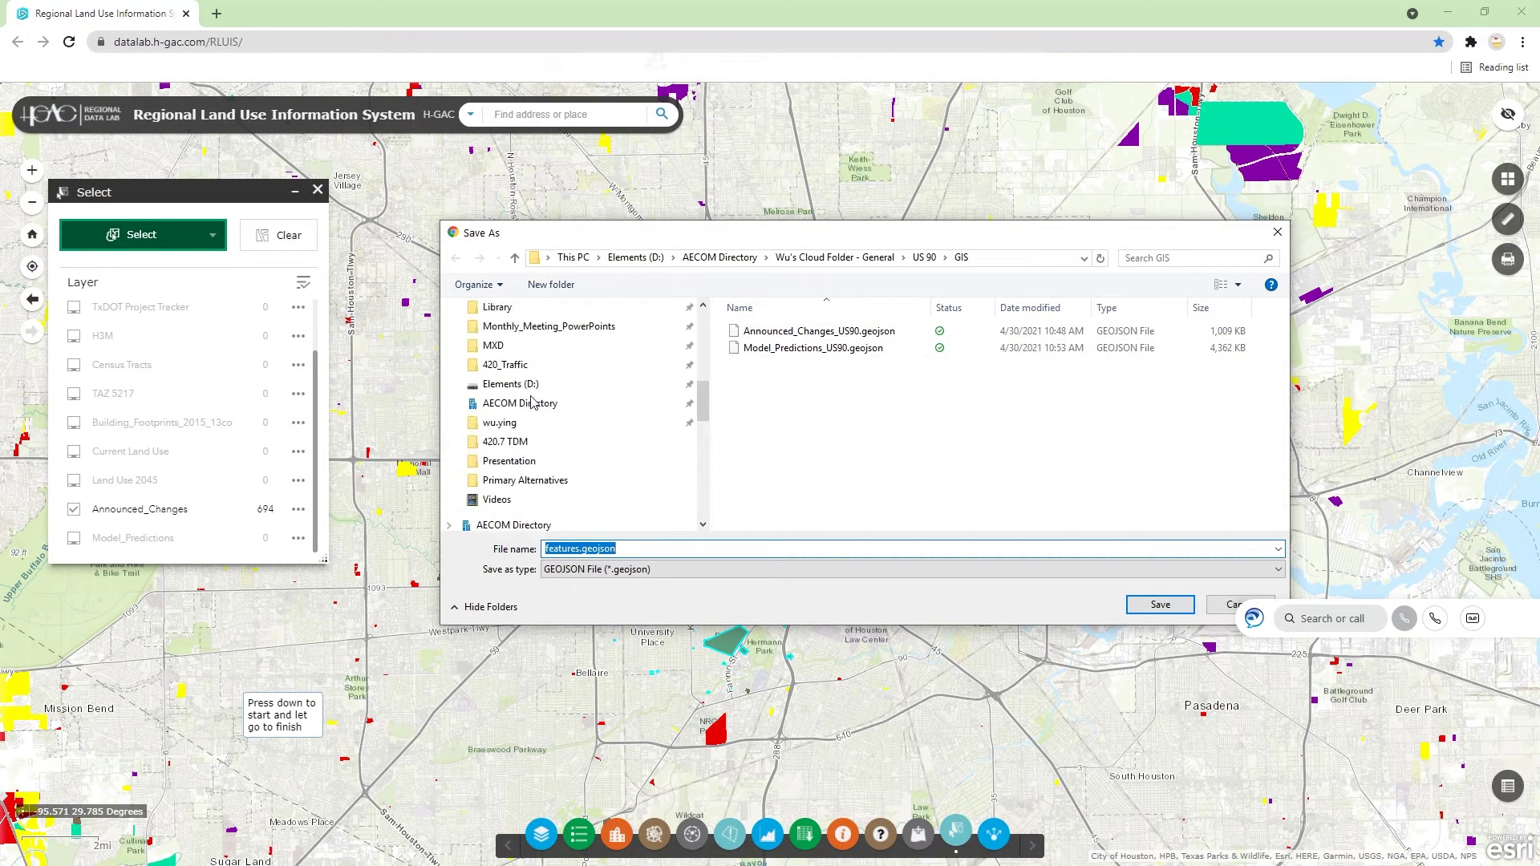
scroll(531, 385, "down", 2)
scroll(514, 349, "up", 2)
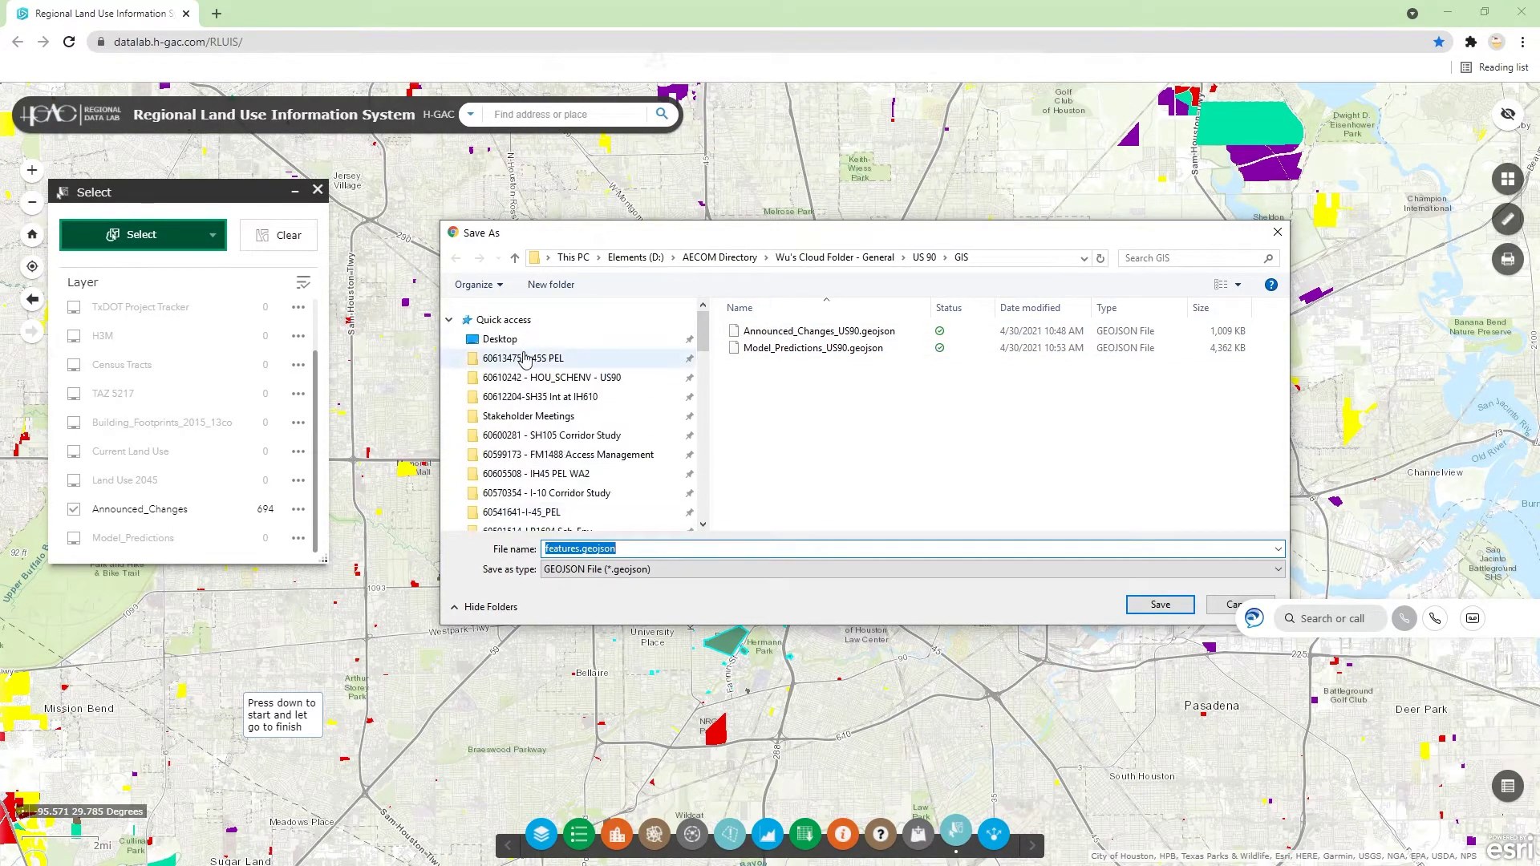
left_click(515, 340)
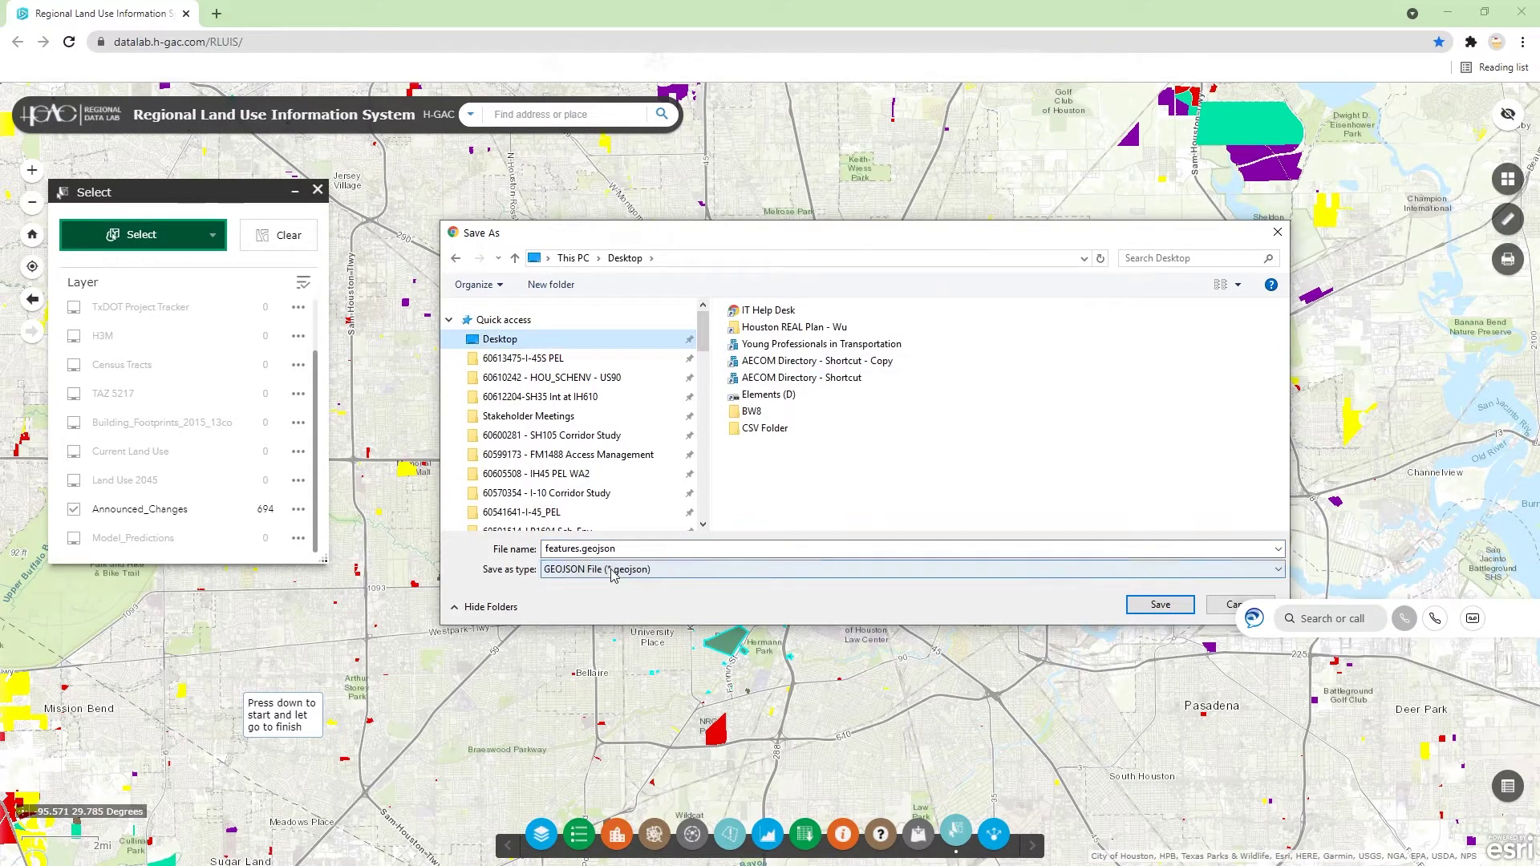
Step: Name the export file Announced_changed.geojson and save it
left_click(589, 551)
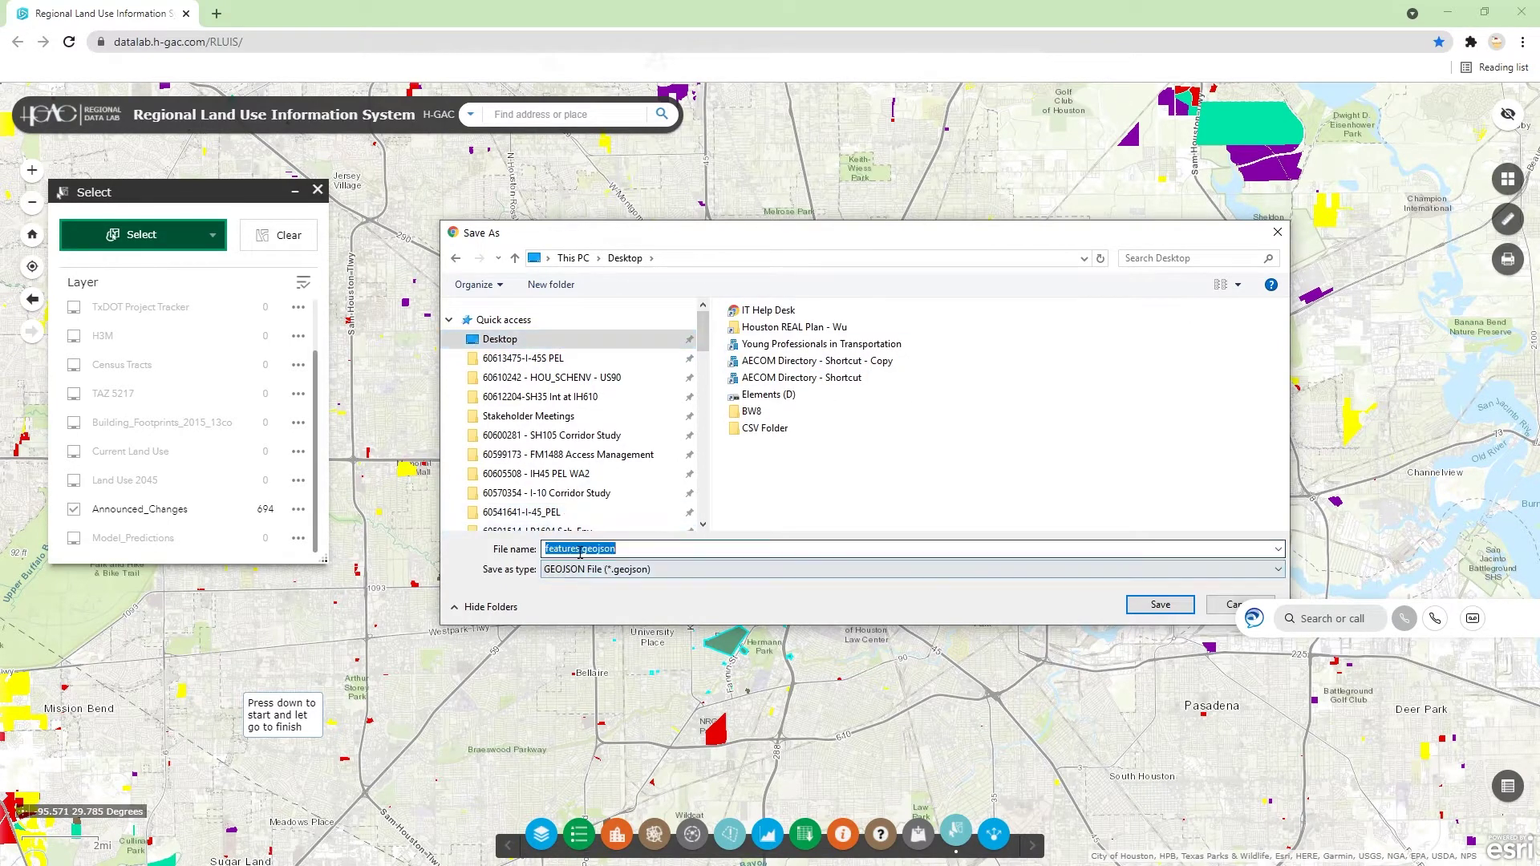
left_click_drag(580, 549, 545, 554)
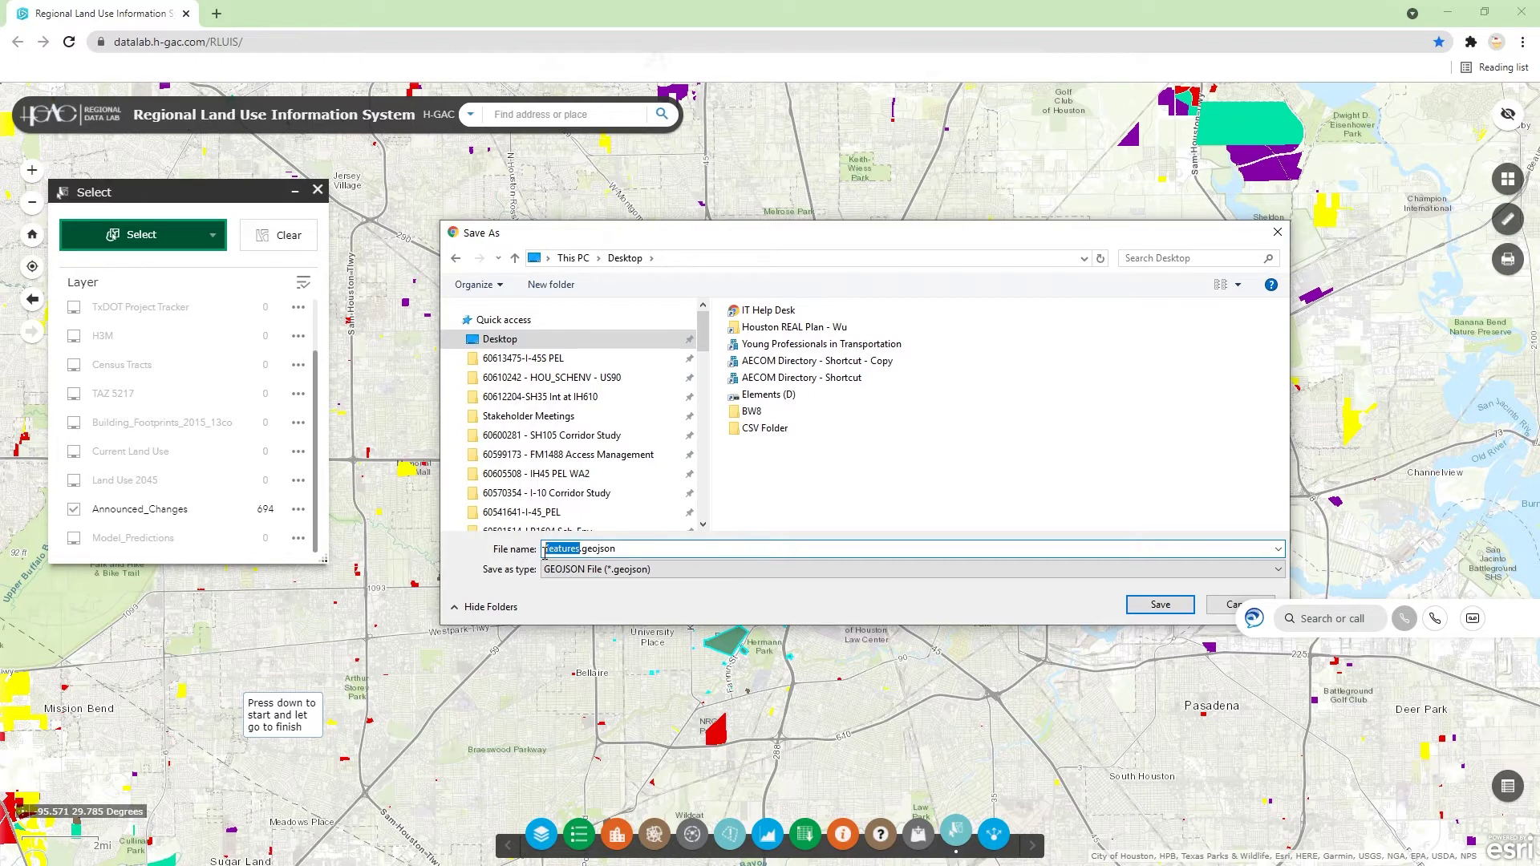
type("Announced")
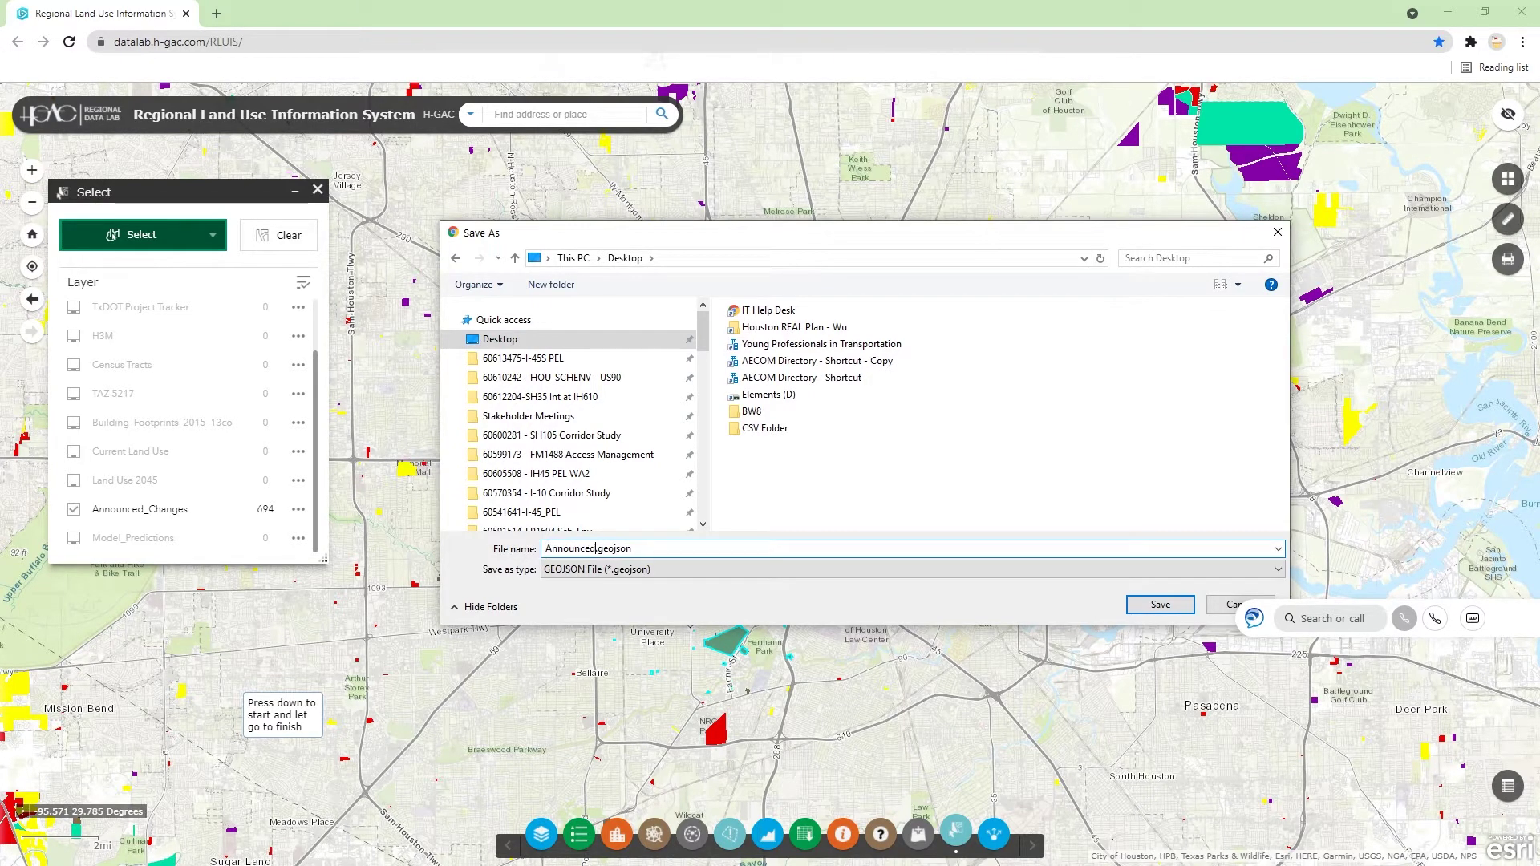
type("_changed")
left_click(1160, 605)
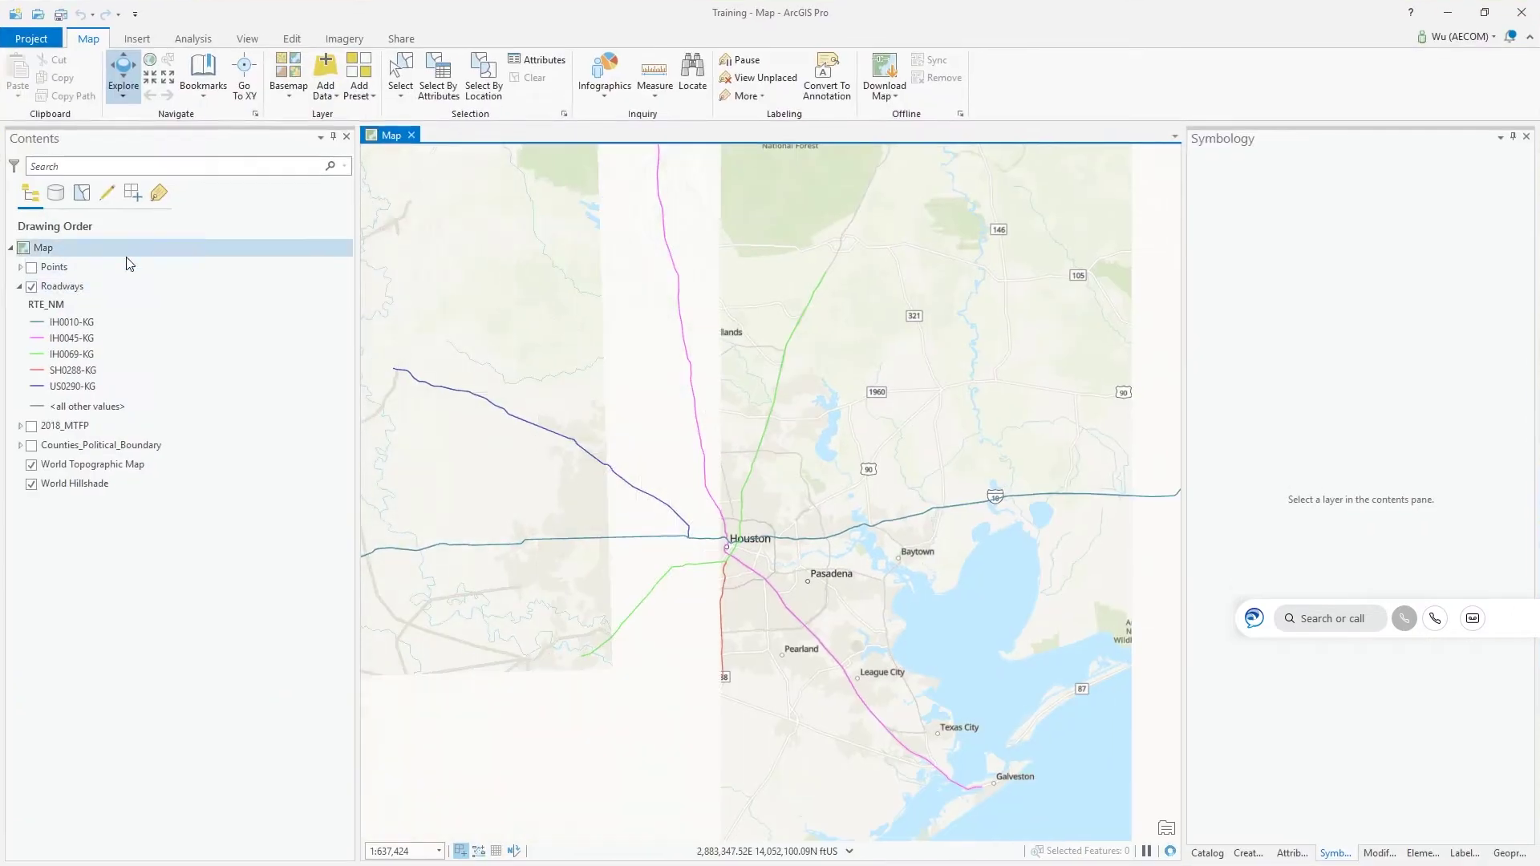
Step: Switch to the Training project in ArcGIS Pro, then hide the Roadways layer and collapse its legend
left_click(32, 288)
left_click(19, 286)
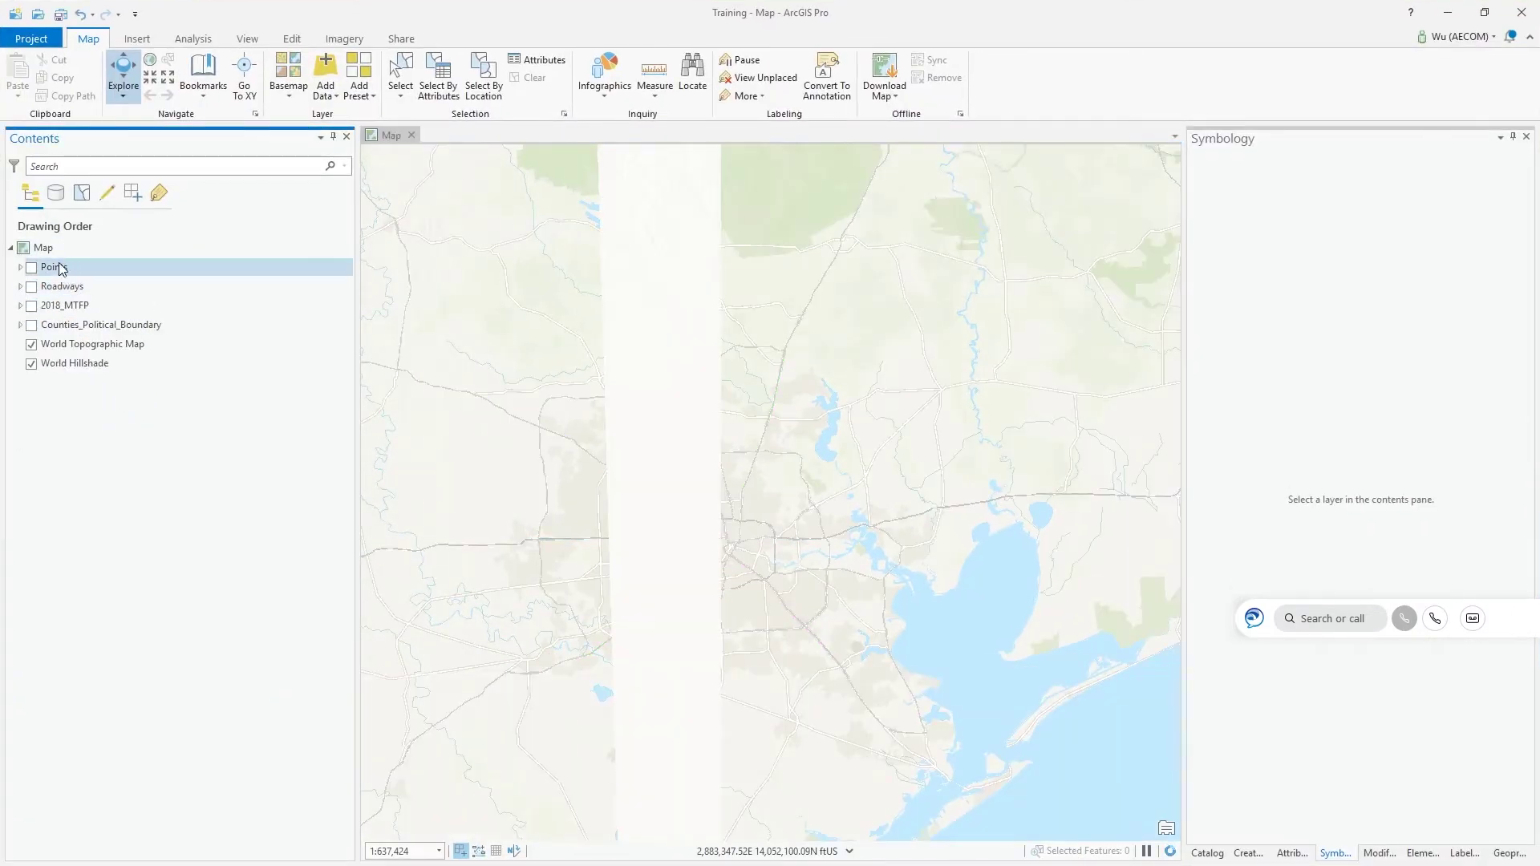
Step: Search the geoprocessing tools for json and open the JSON To Features conversion tool
left_click(195, 39)
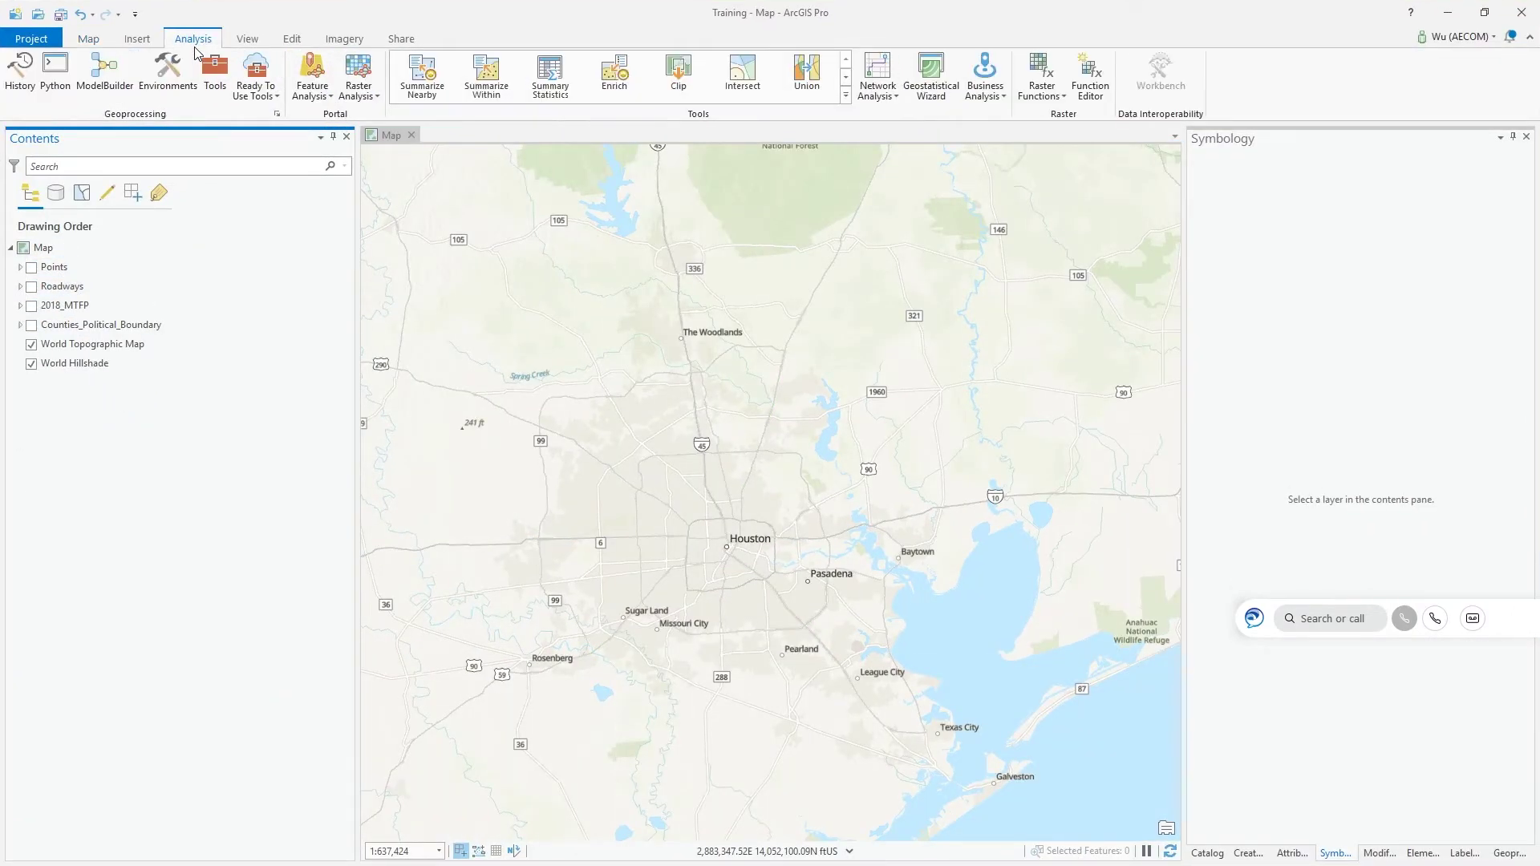
left_click(217, 81)
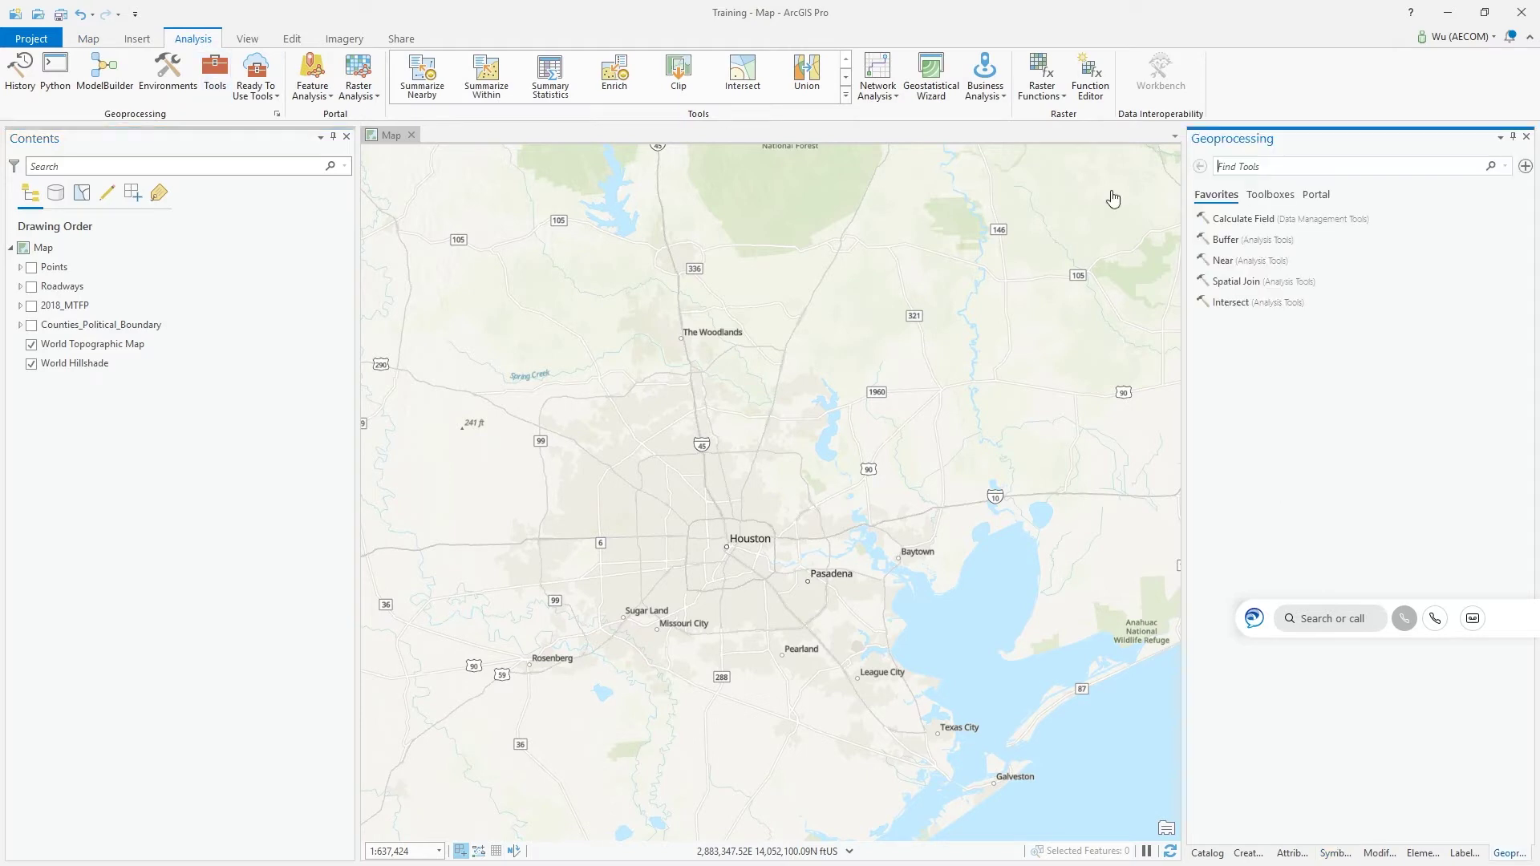
left_click(1276, 168)
type("json")
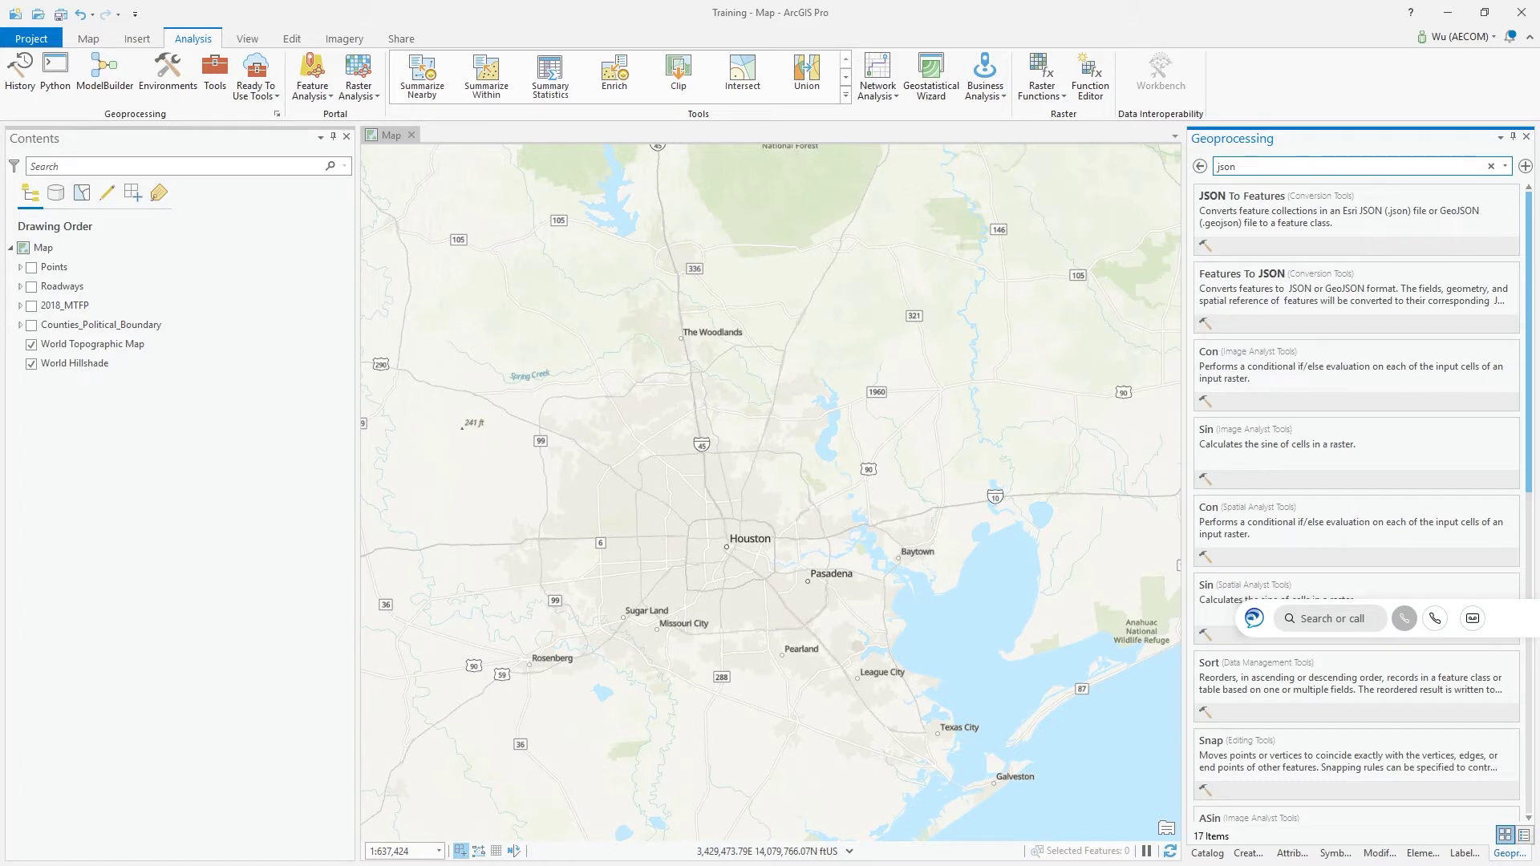
left_click(1243, 217)
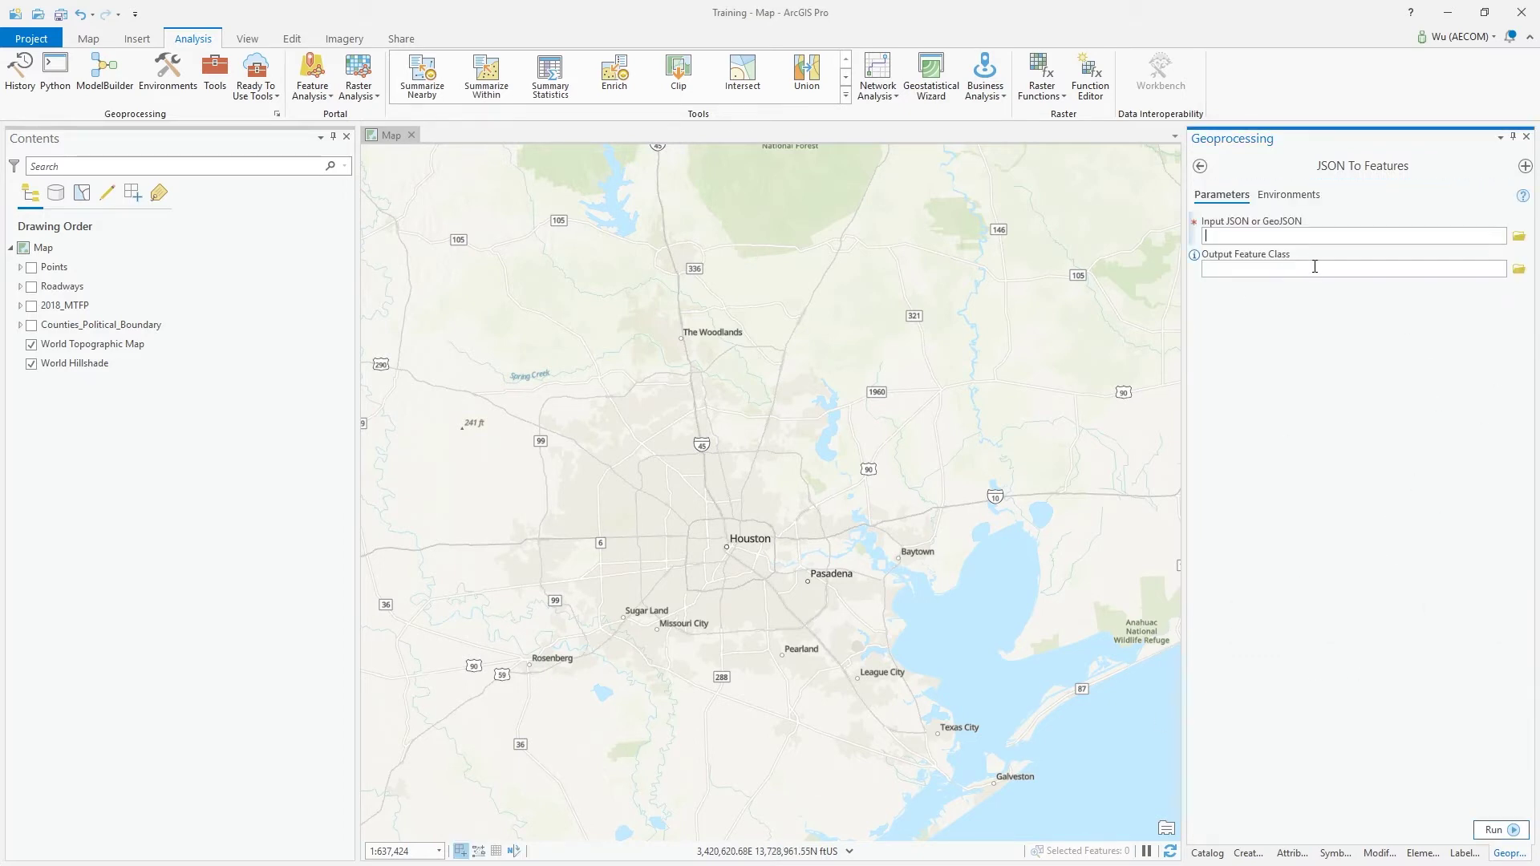
Step: Choose Announced_changes.geojson from the Desktop as the input JSON or GeoJSON file
left_click(671, 423)
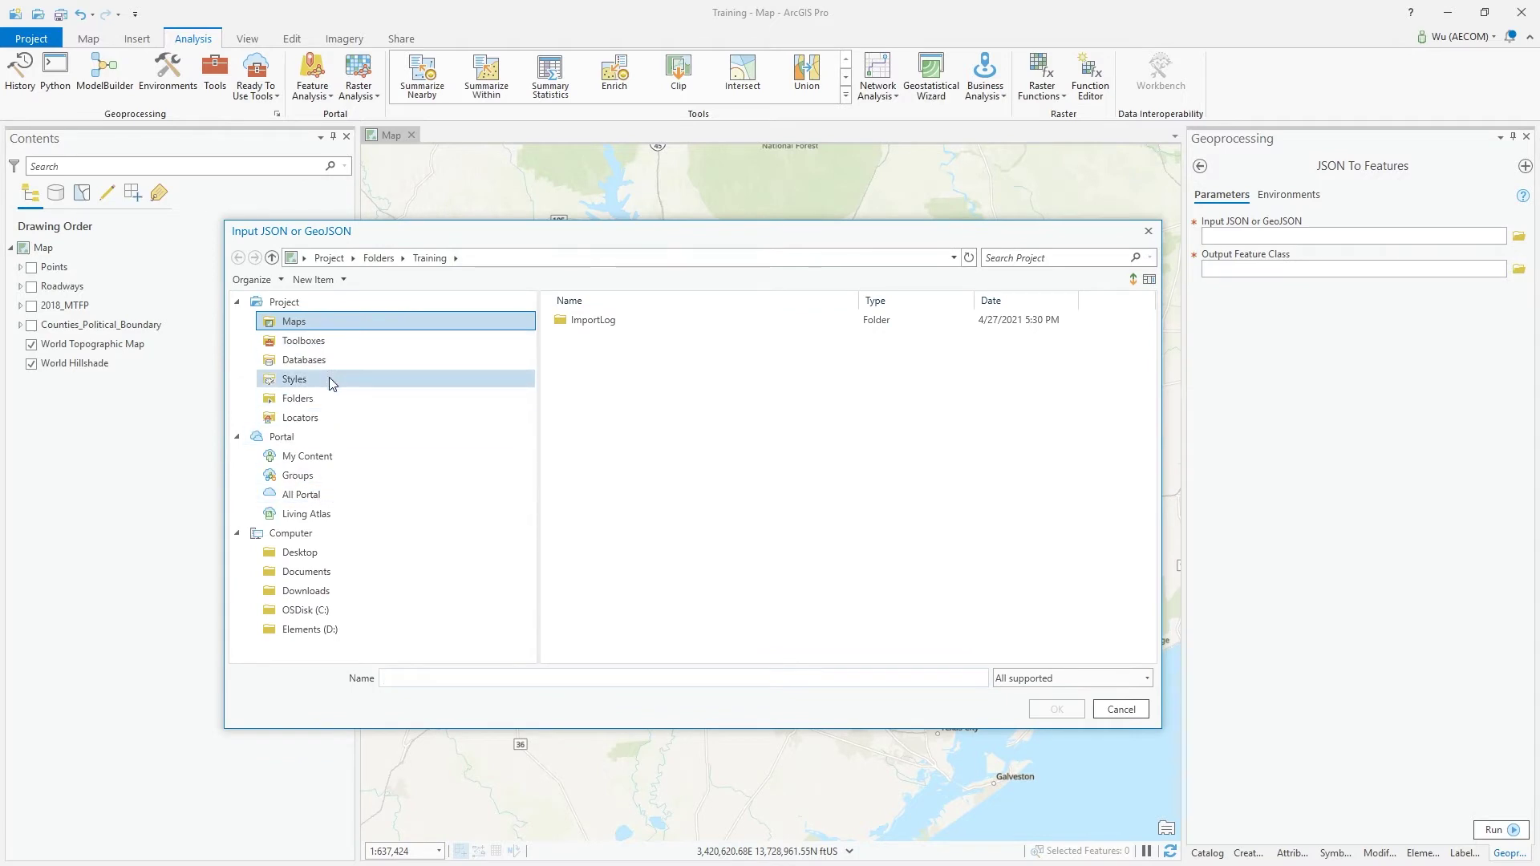
left_click(302, 552)
left_click(653, 361)
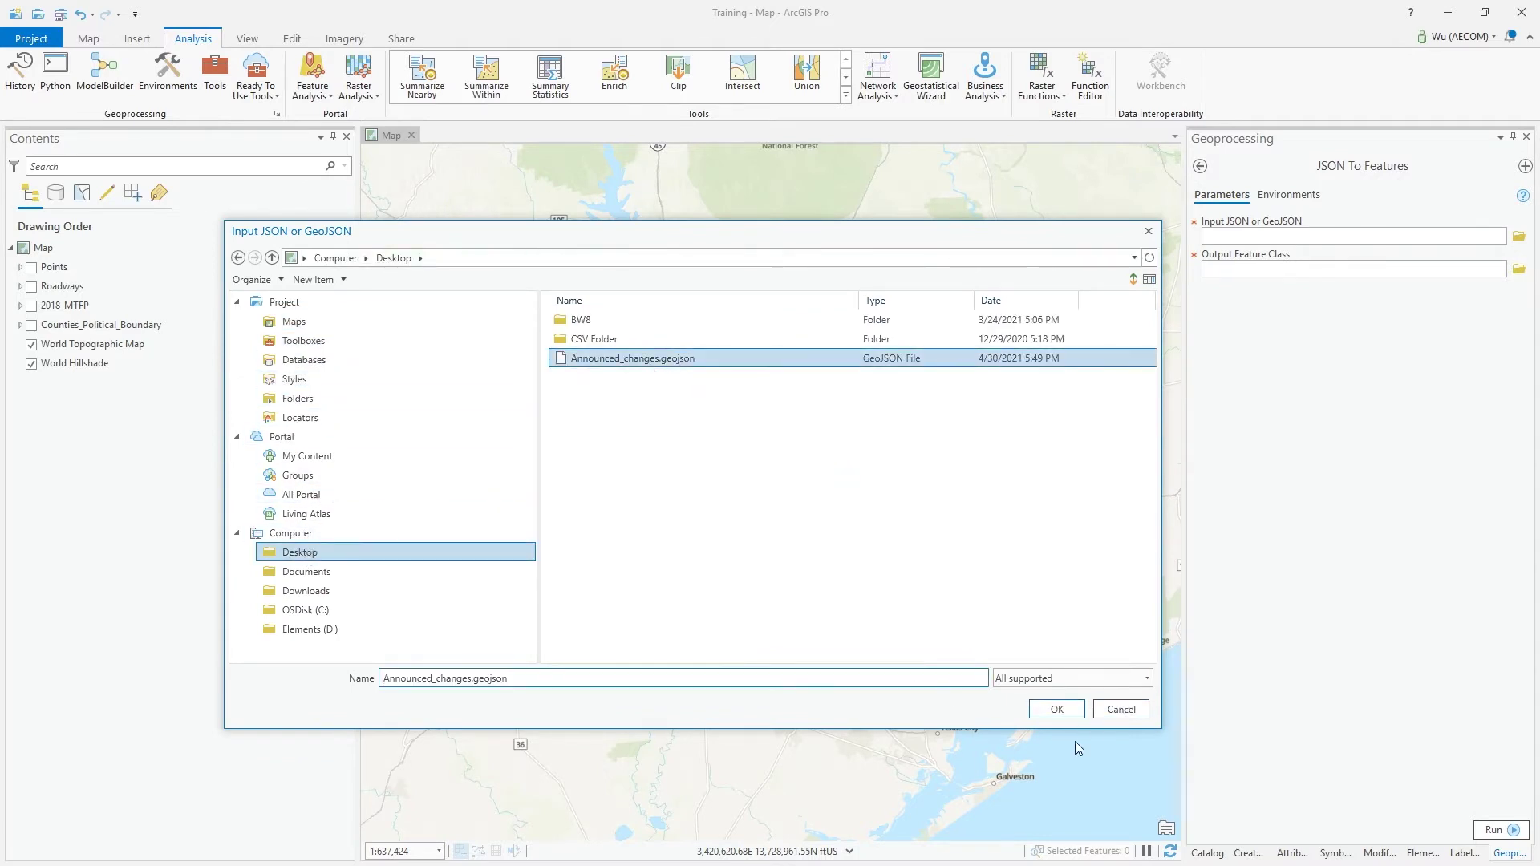
left_click(1058, 710)
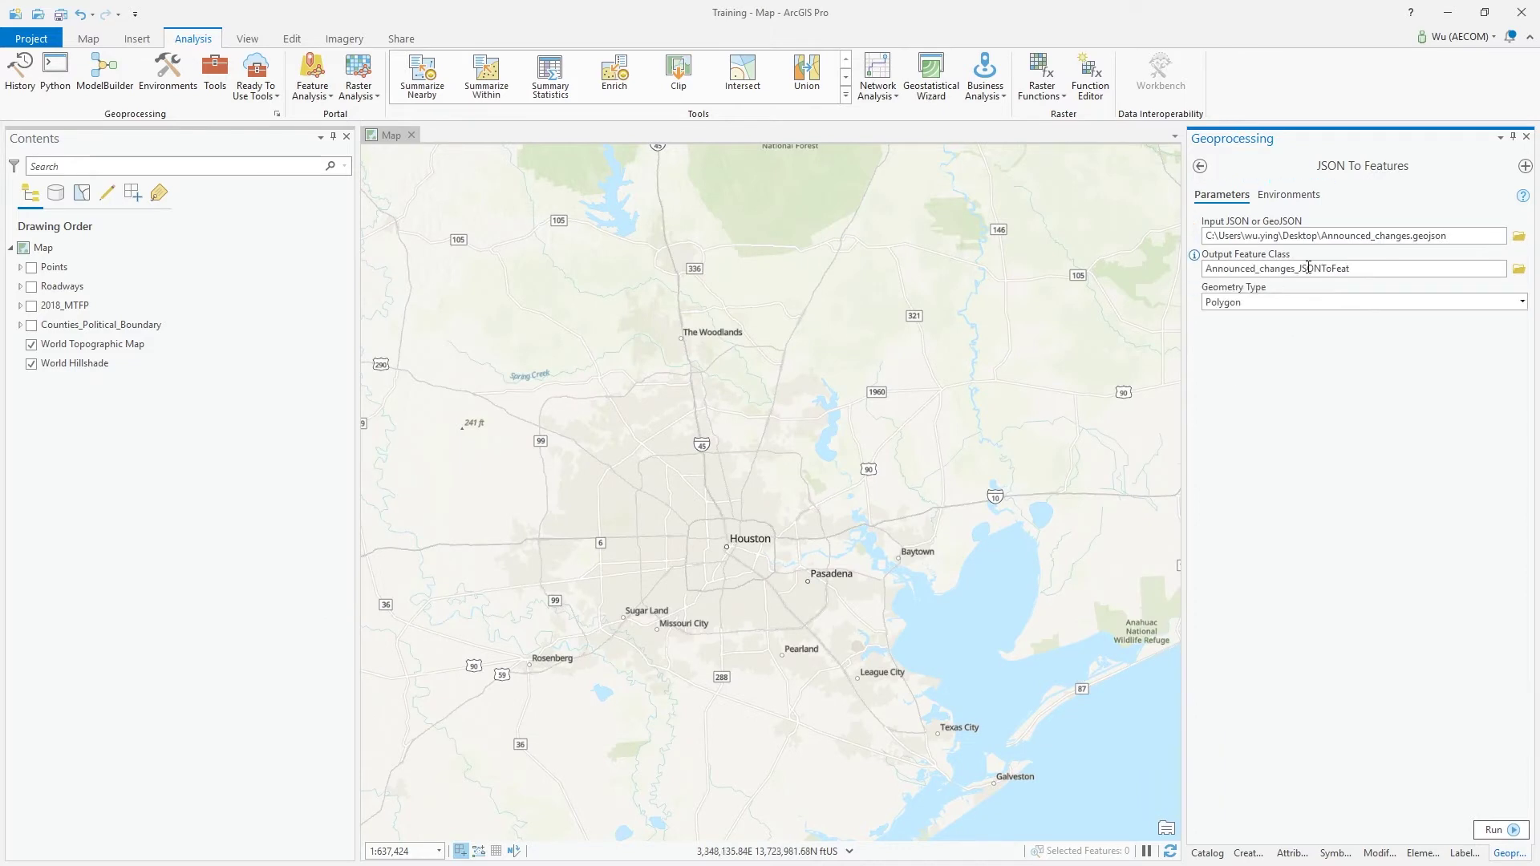
Step: Examine the full path of the default output feature class
left_click(1371, 271)
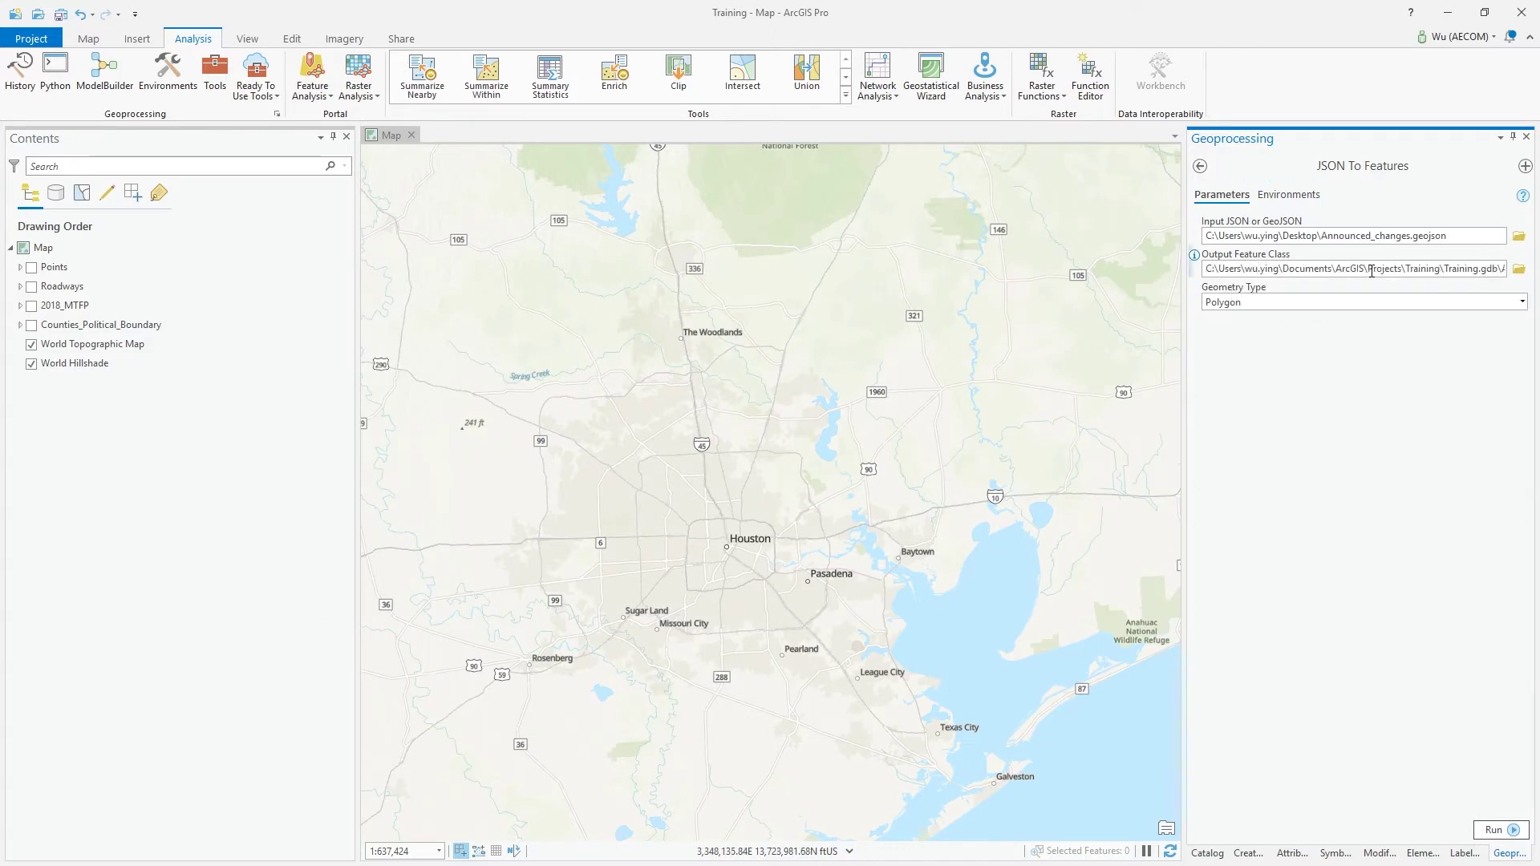
left_click_drag(1482, 269, 1532, 259)
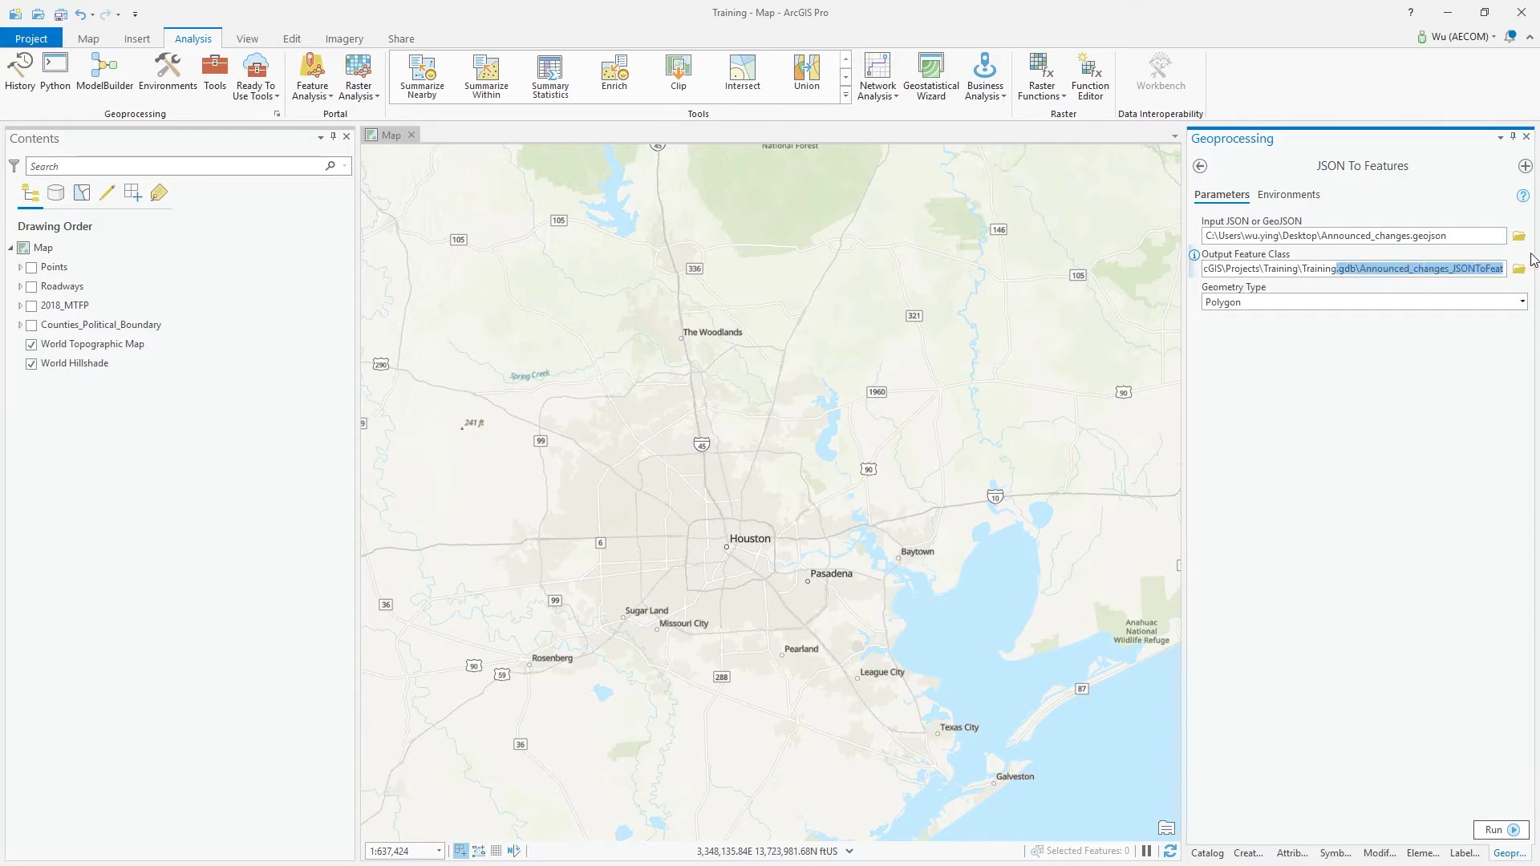
left_click(1327, 268)
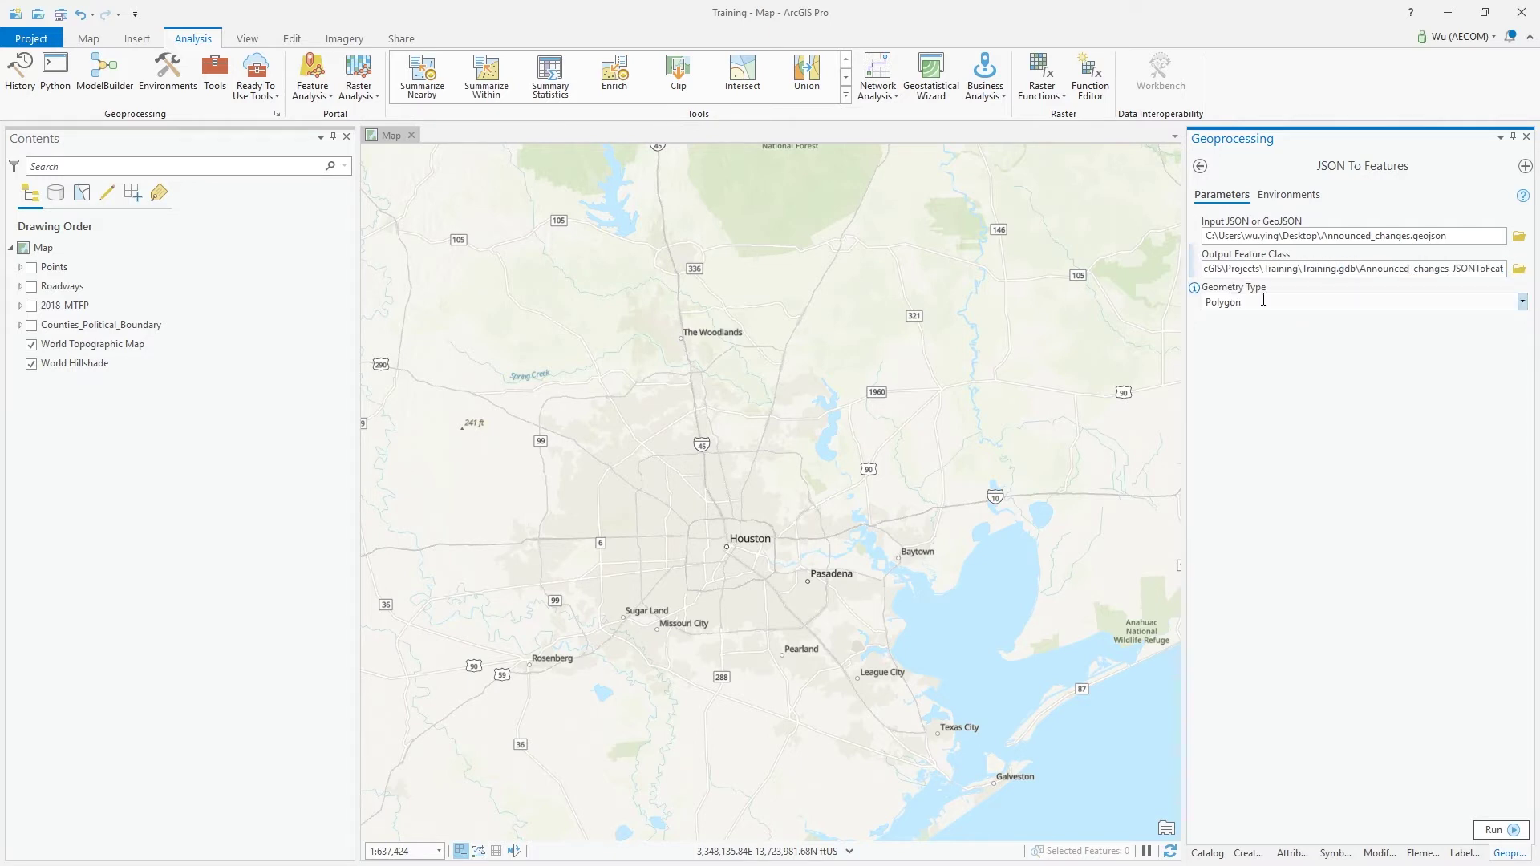
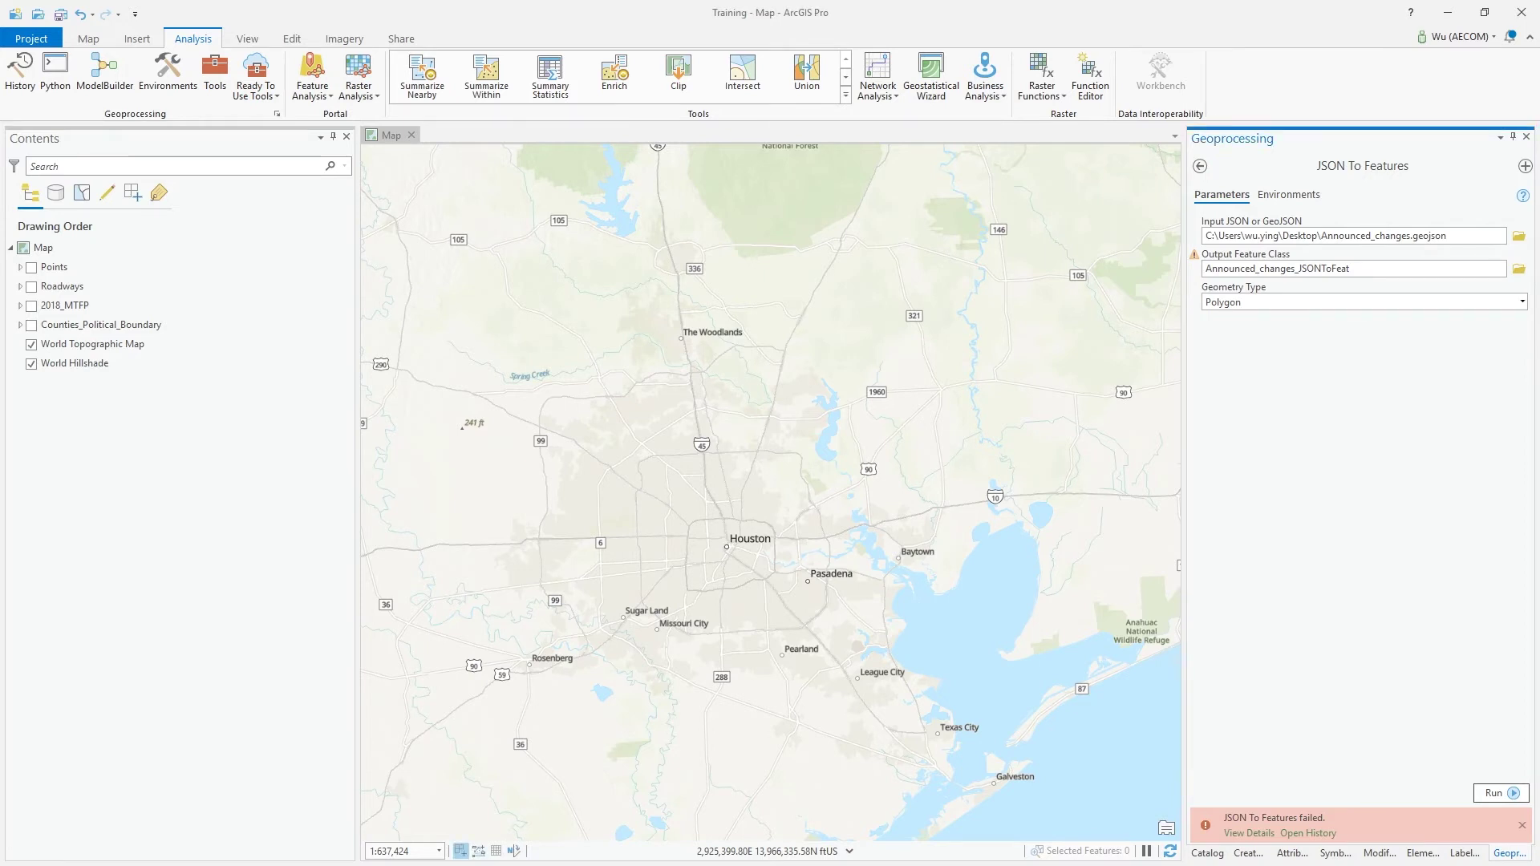
Step: Set the output feature class to Annouced_Changes_JsontoShapeFile on the Desktop and run the JSON To Features conversion
left_click(1420, 268)
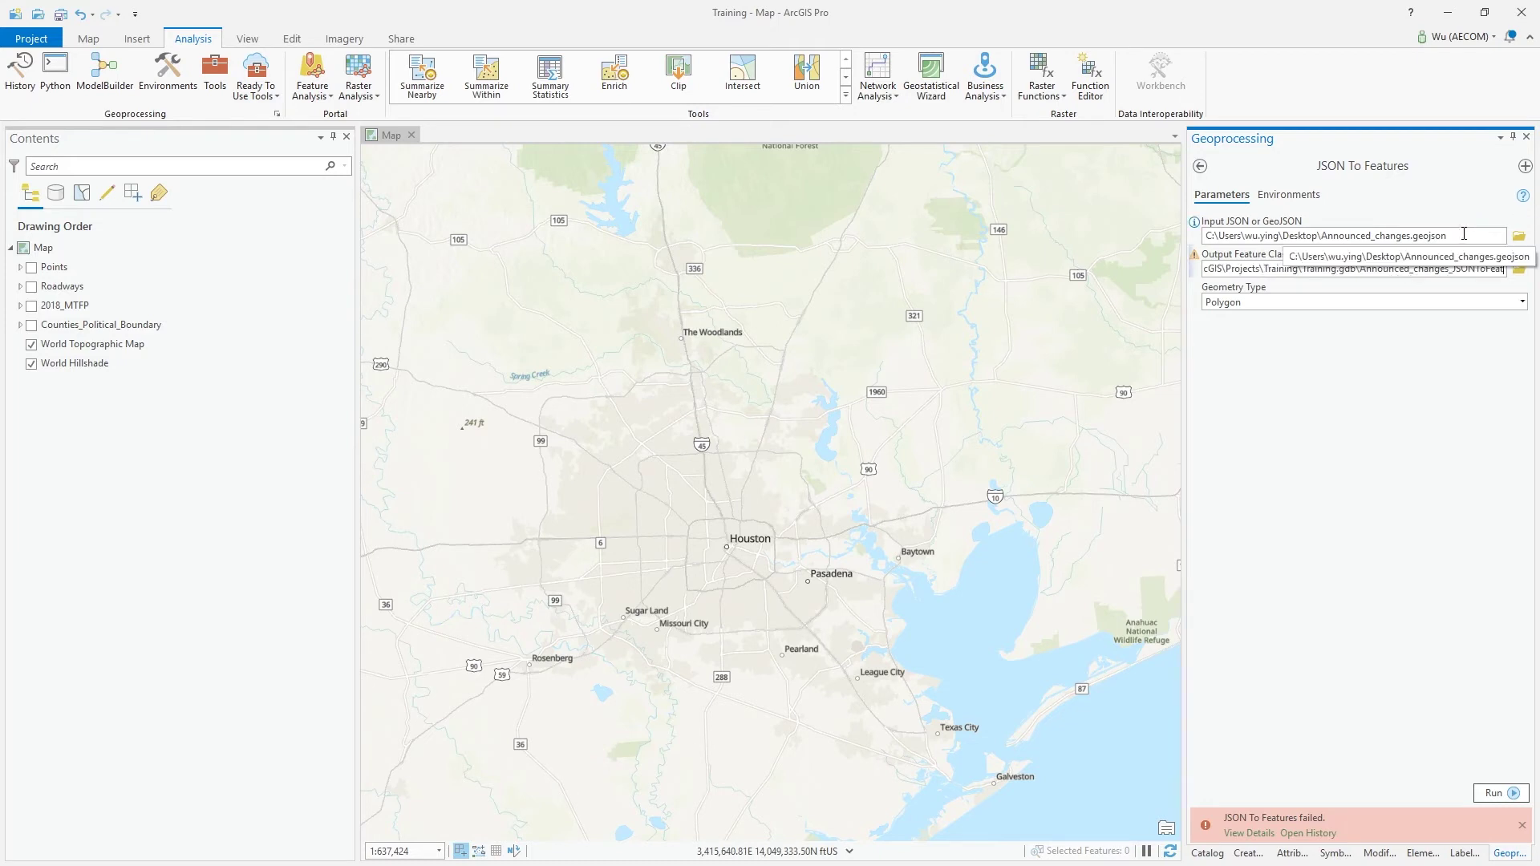
left_click(1518, 271)
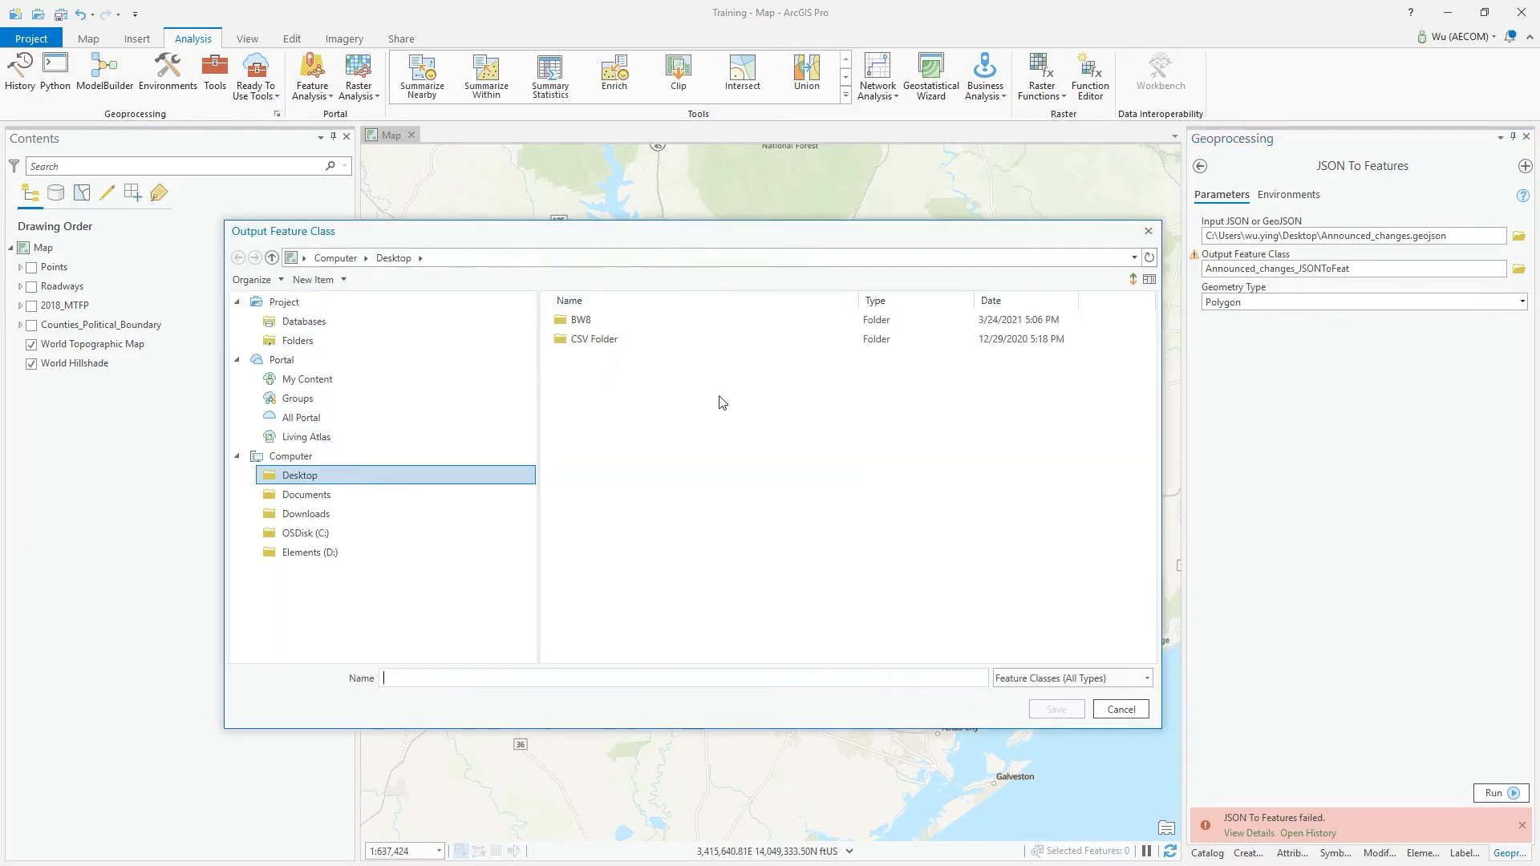
left_click(406, 681)
type("Json")
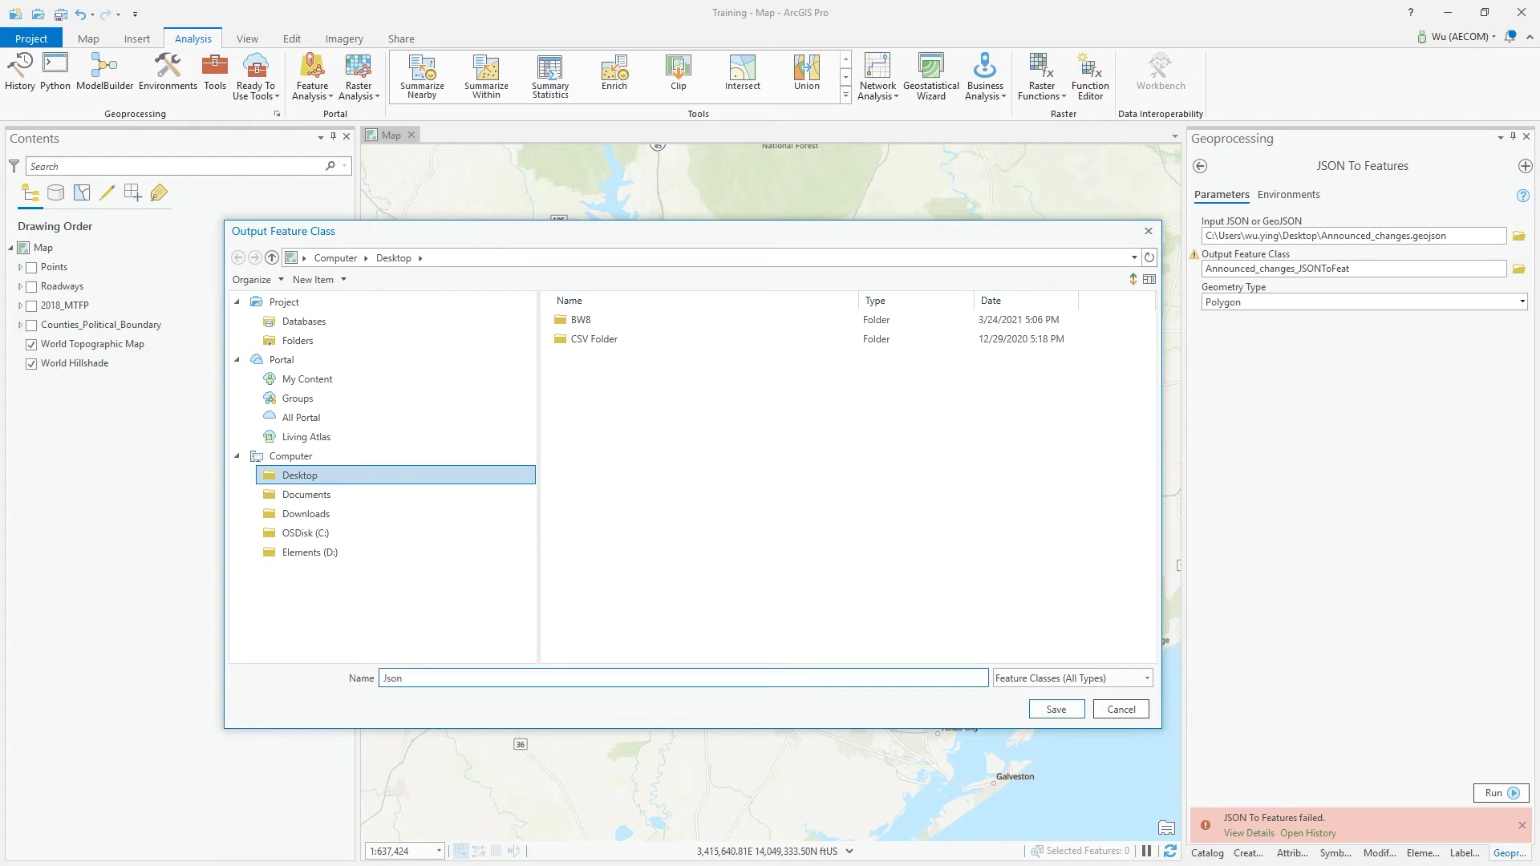
type("toShapeFile")
left_click(384, 679)
type("Annouced")
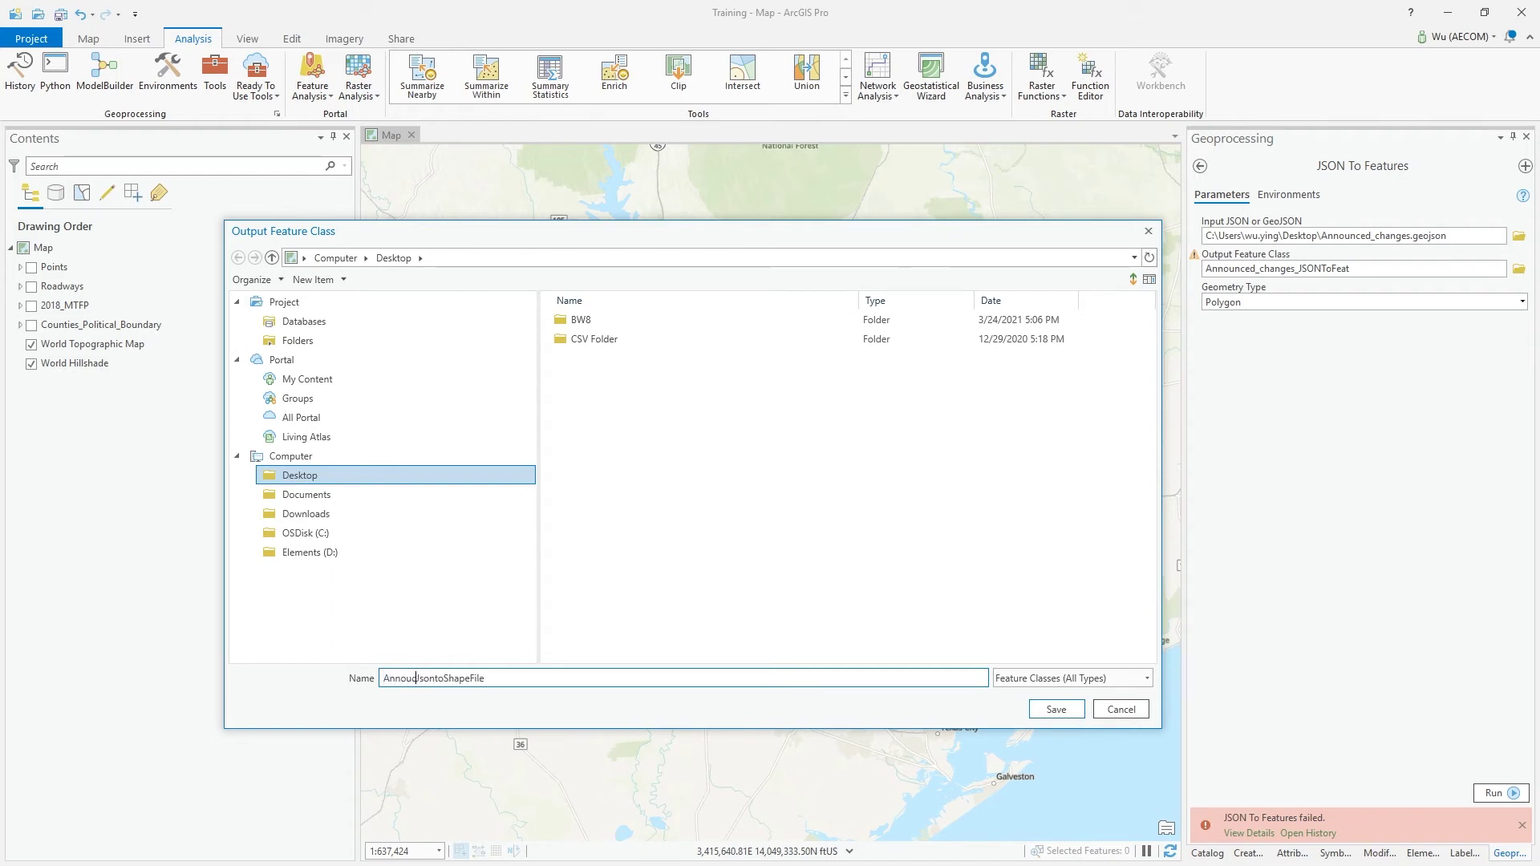
type("_Changes_")
left_click(1041, 713)
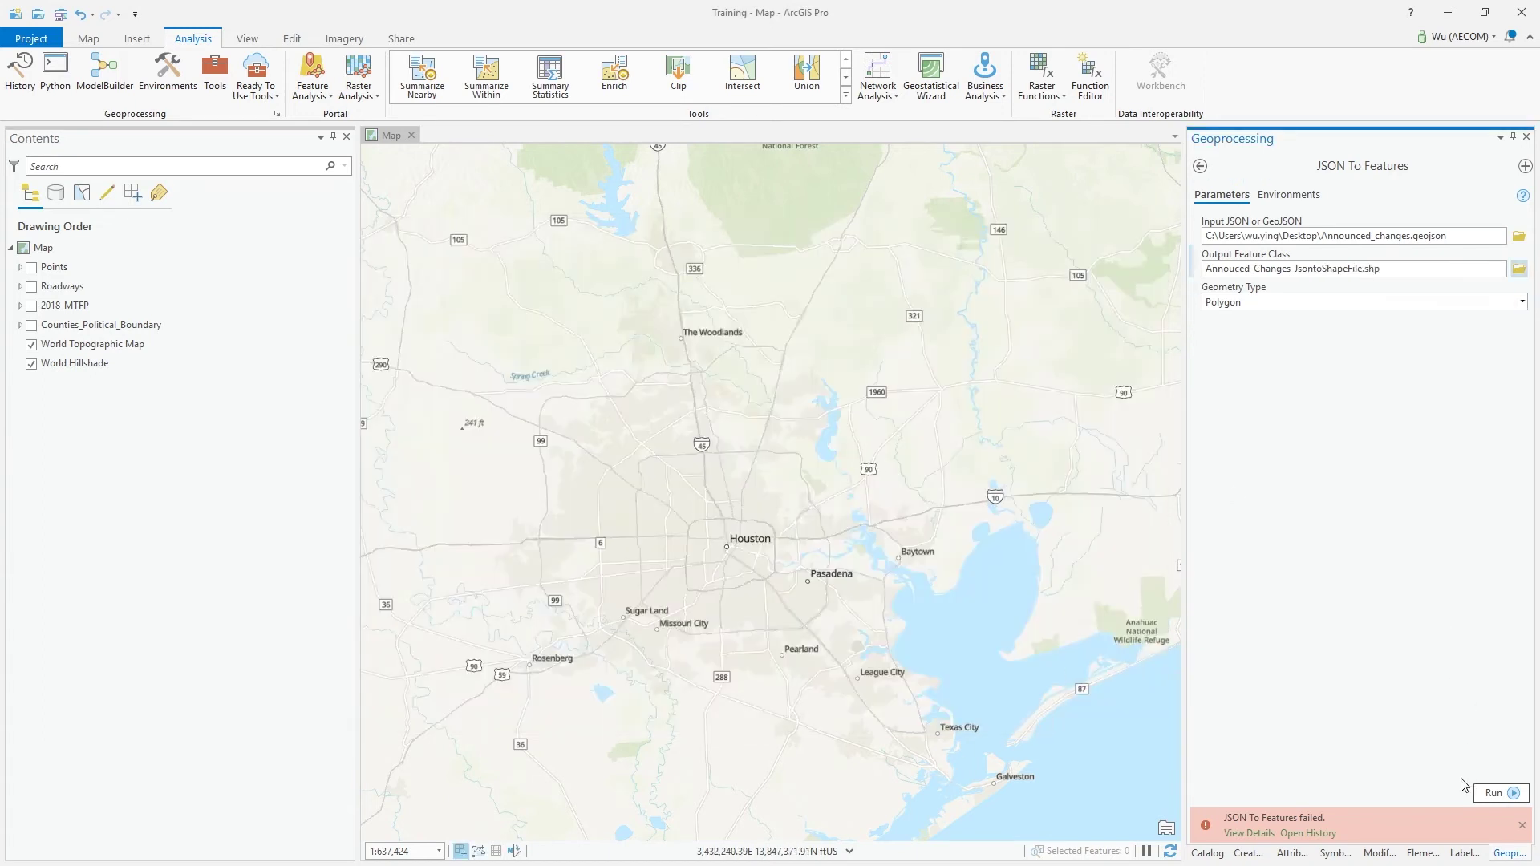
left_click(1486, 794)
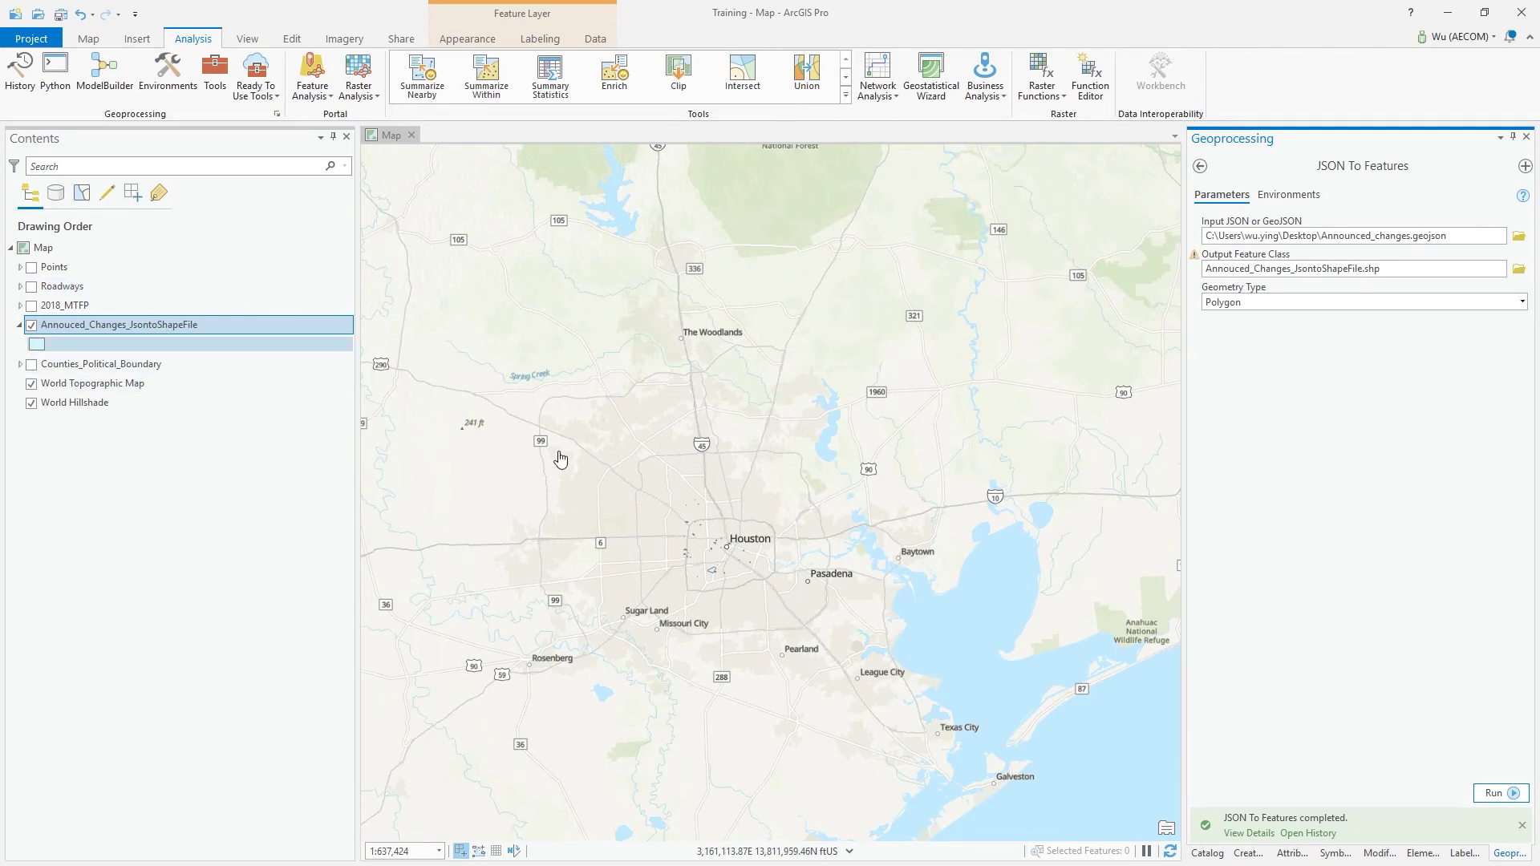
Step: Zoom the map to the Annouced_Changes_JsontoShapeFile layer and open its attribute table
right_click(92, 334)
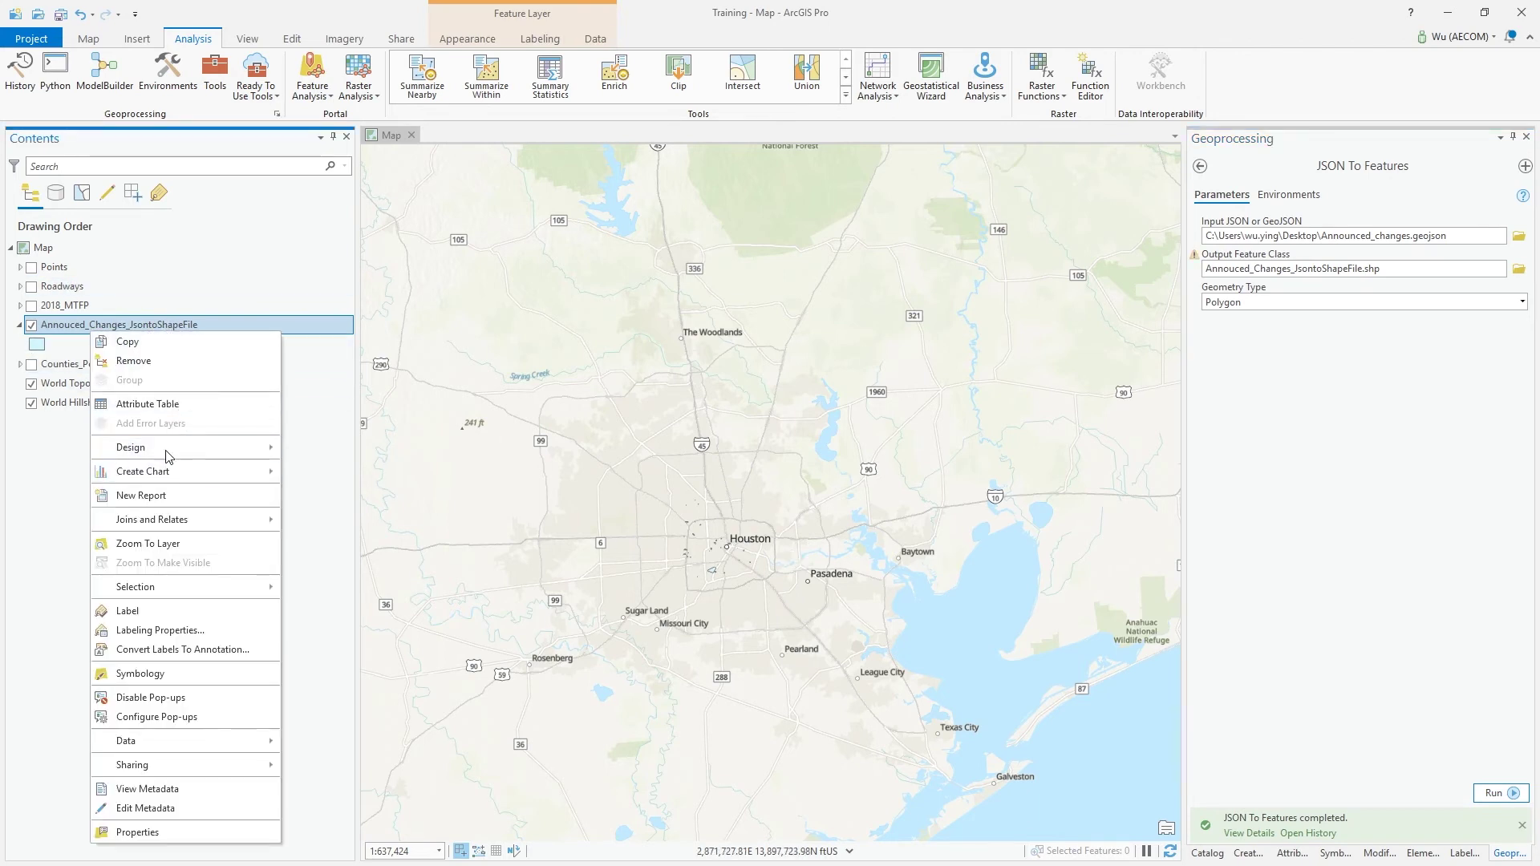
left_click(160, 545)
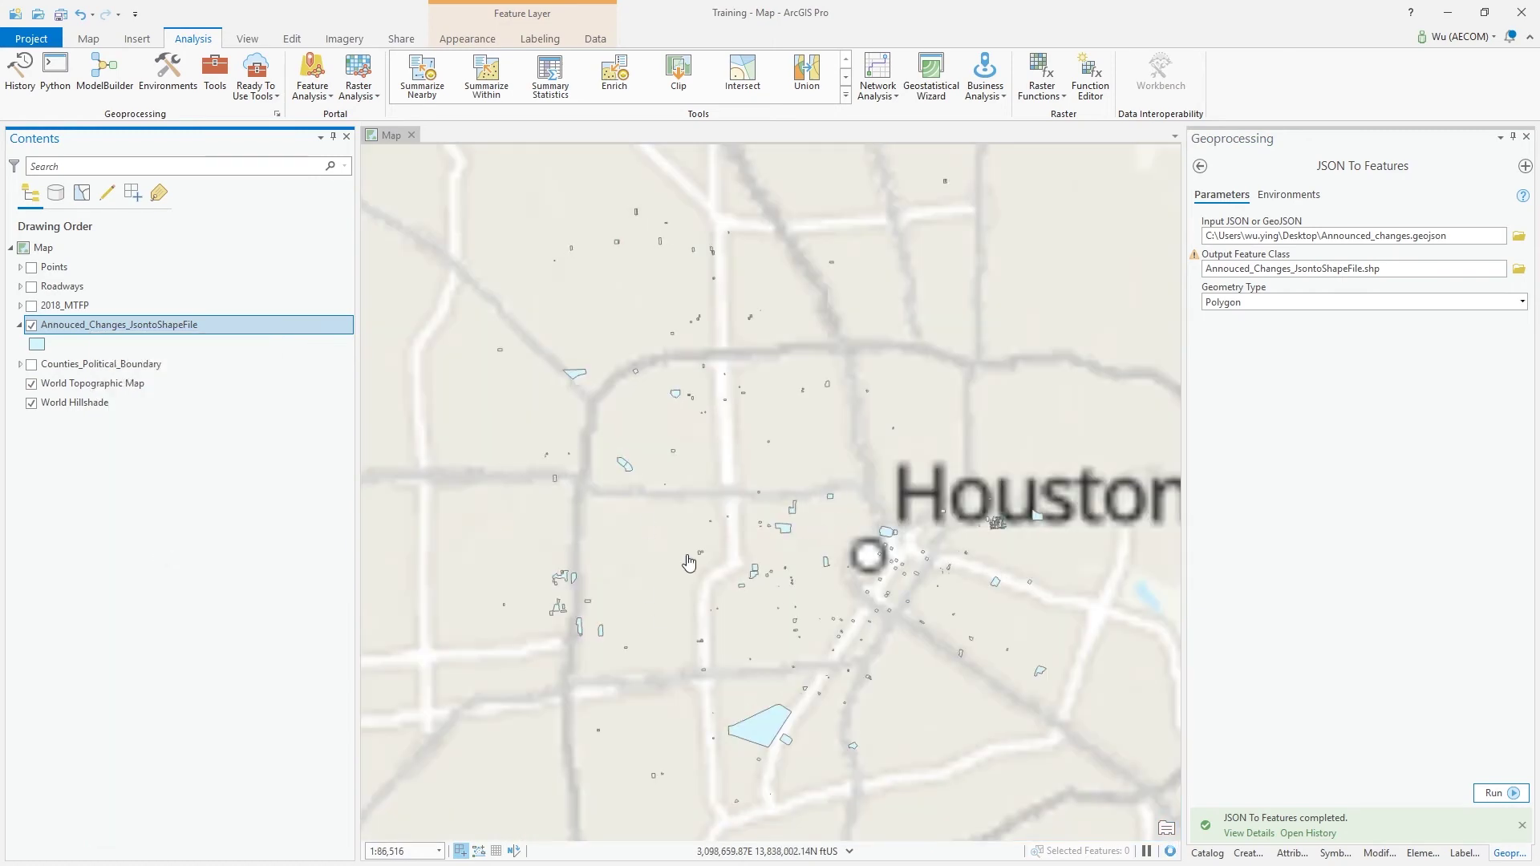
right_click(169, 324)
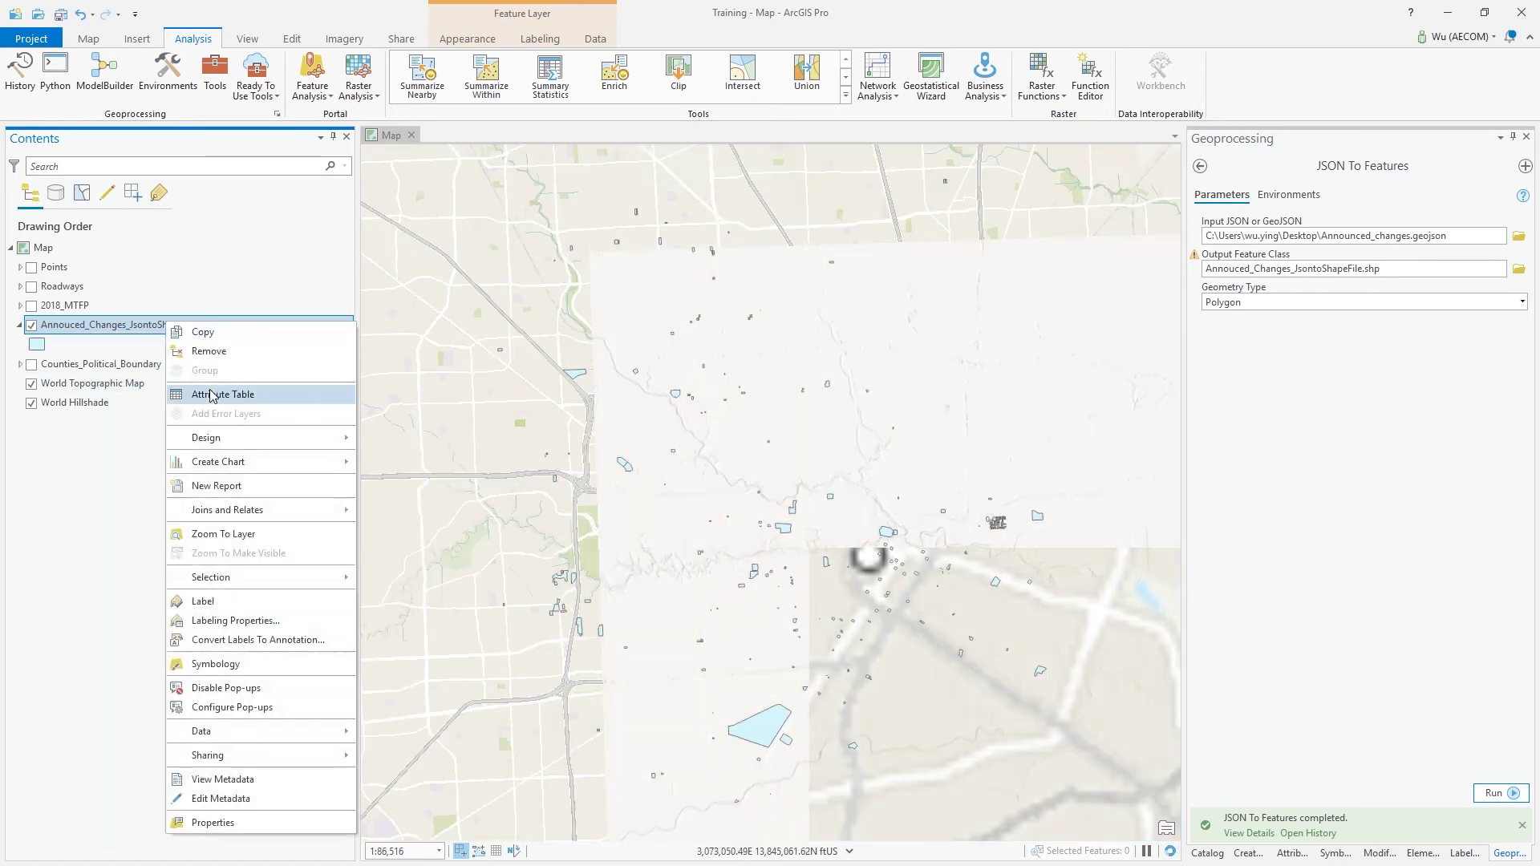
left_click(208, 397)
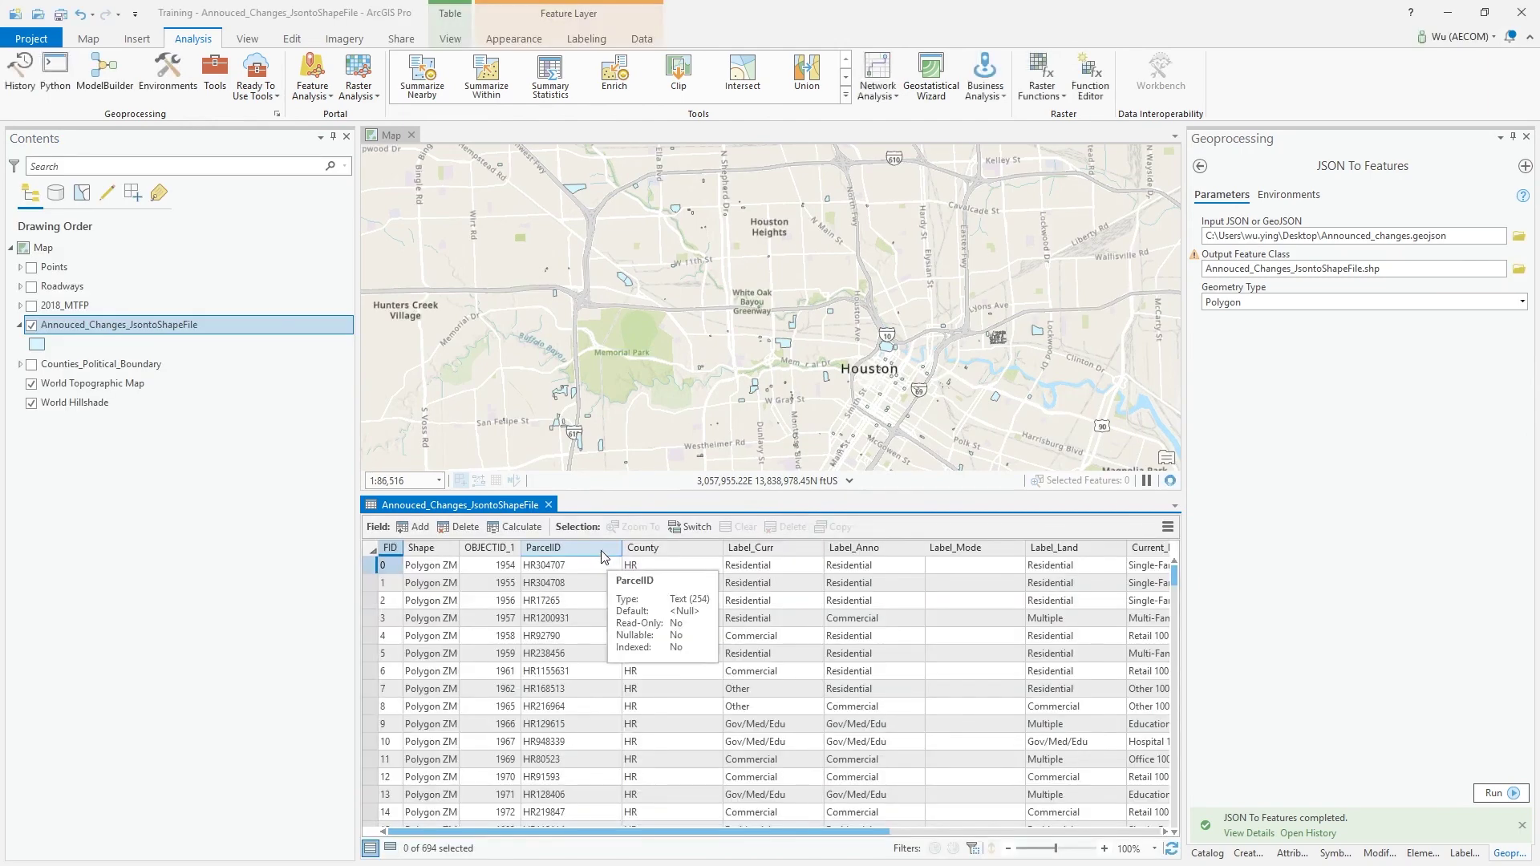
Step: Look through the attribute table's fields across its full width, and shrink the table to enlarge the map
scroll(495, 841, "right", 10)
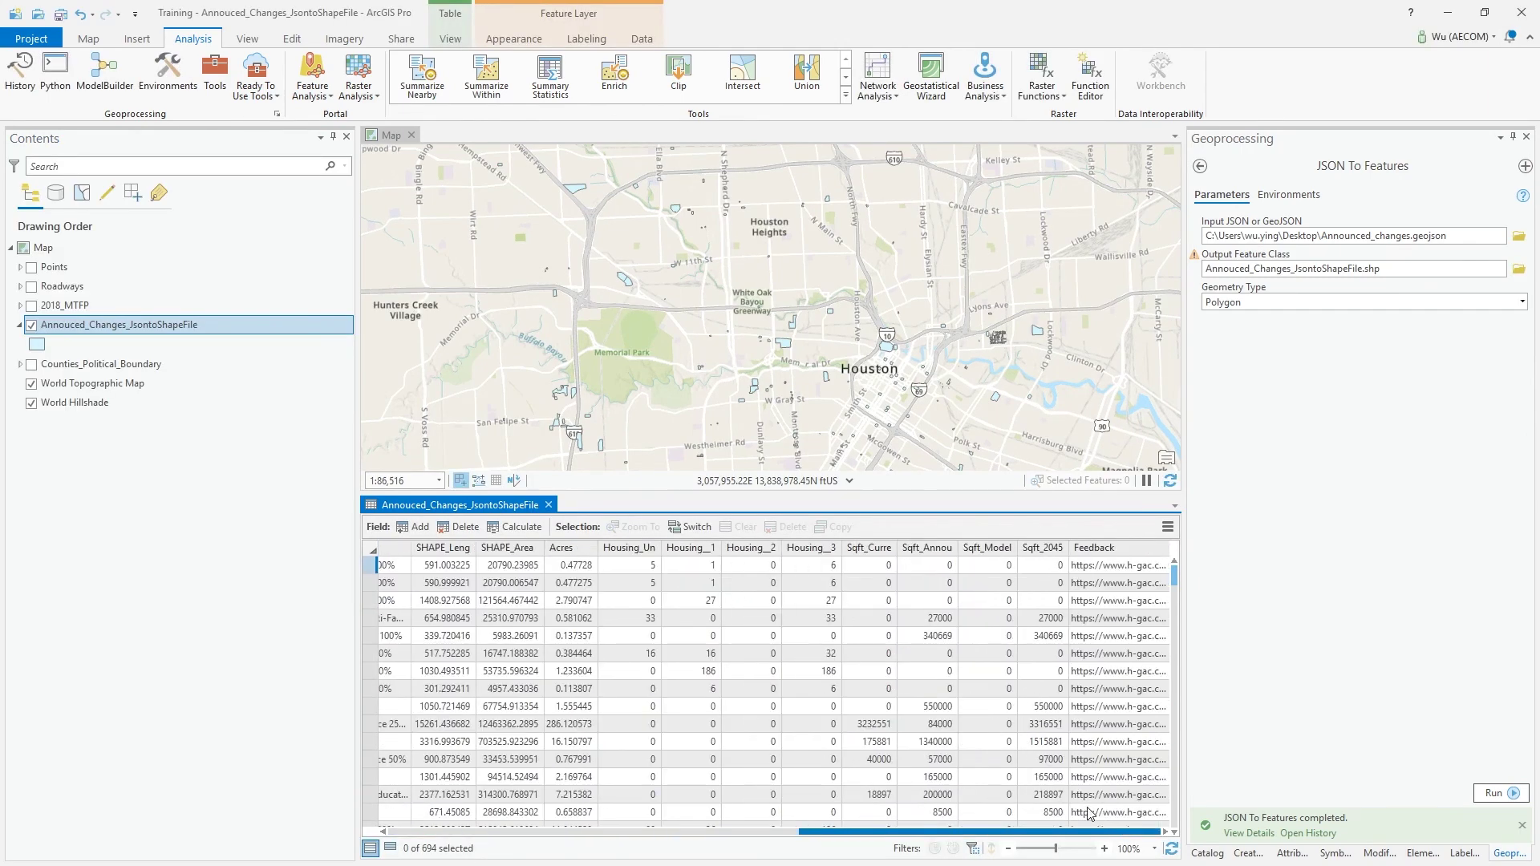
scroll(540, 862, "left", 10)
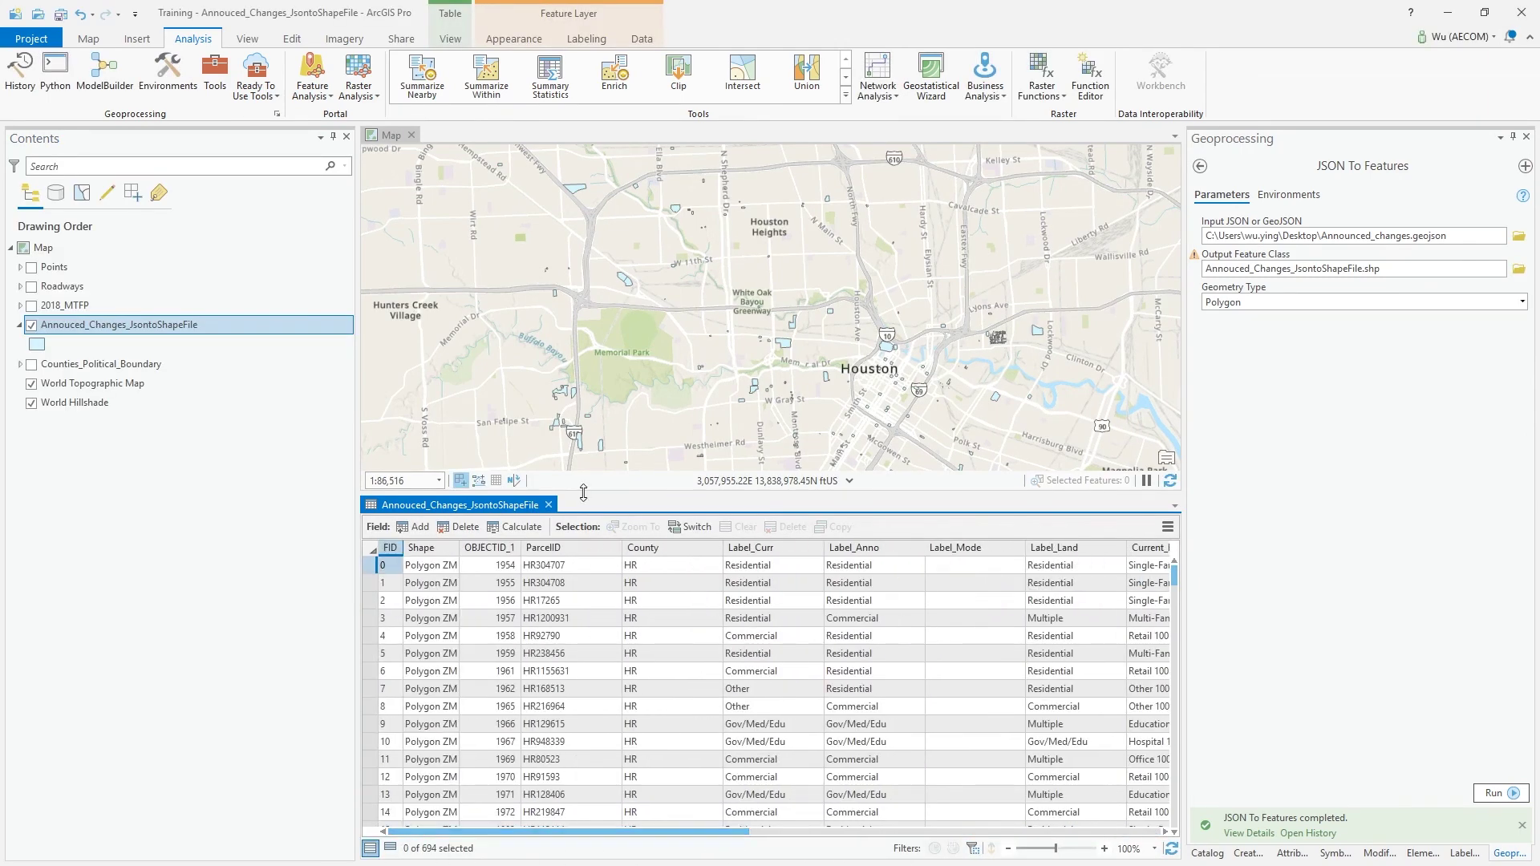
left_click_drag(603, 491, 574, 612)
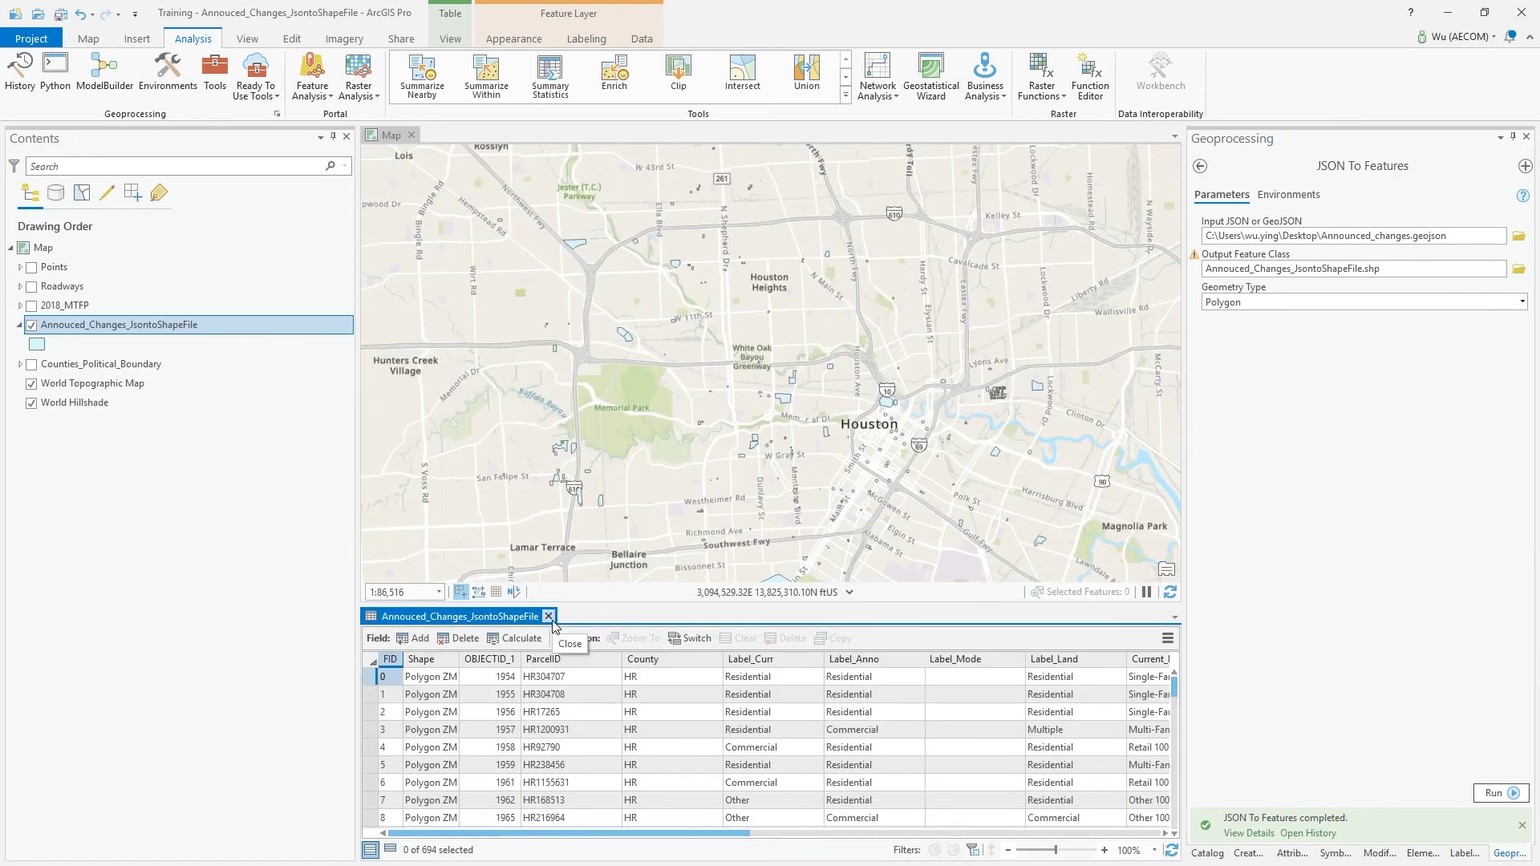